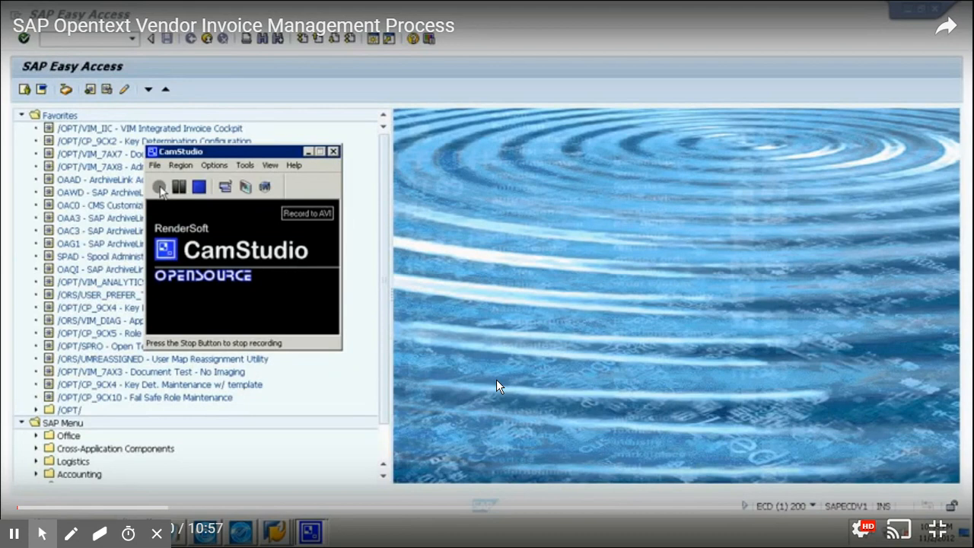
Start storing a VIM NPO Document Type file through Drag & Drop archiving.
left_click(497, 387)
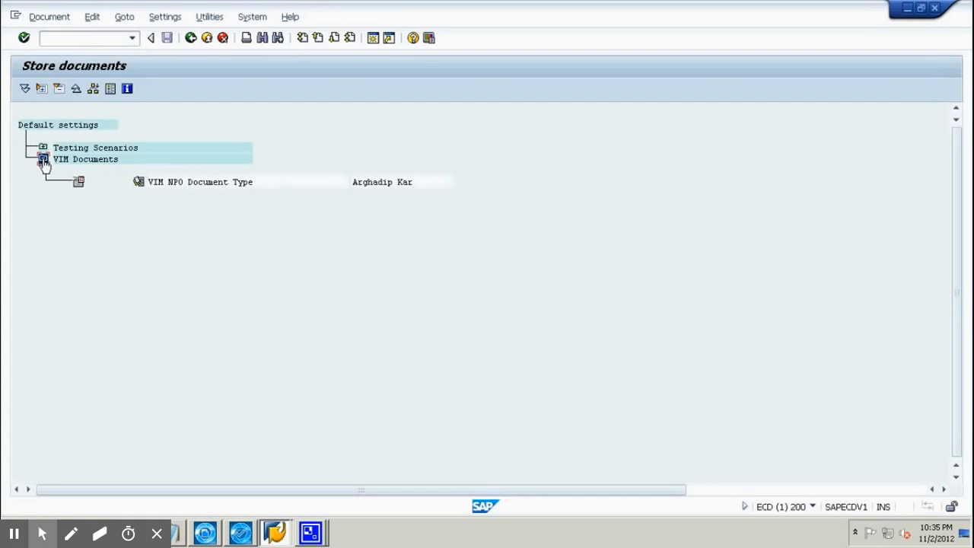
double_click(80, 185)
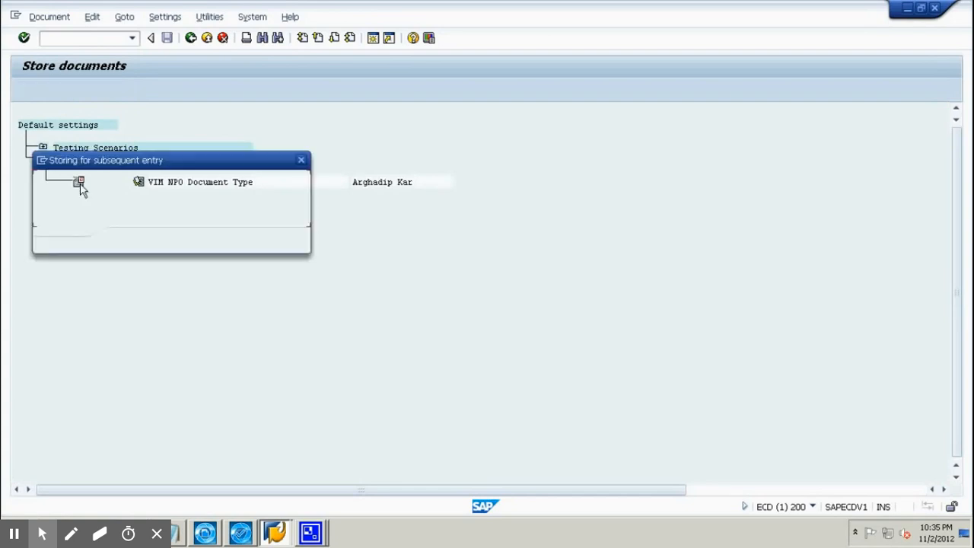
left_click(245, 242)
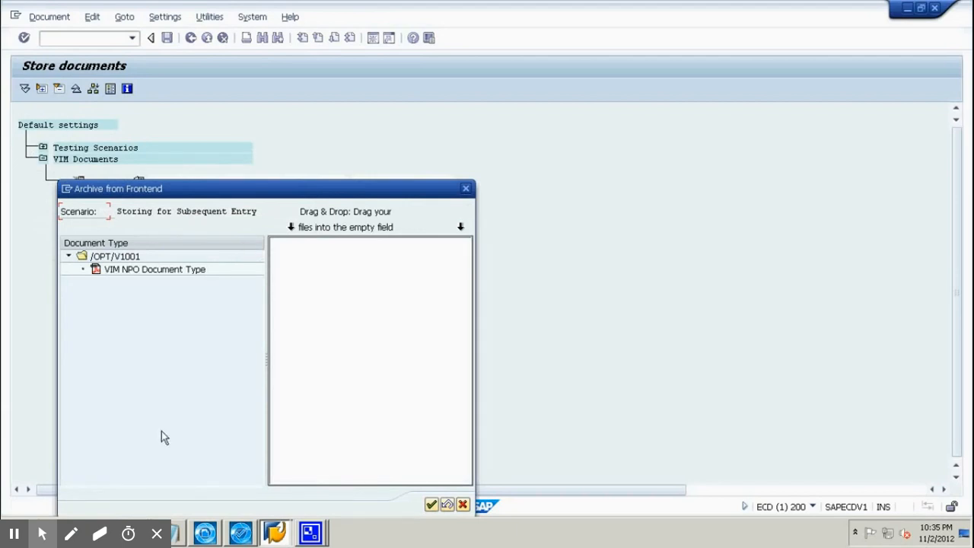
left_click(135, 532)
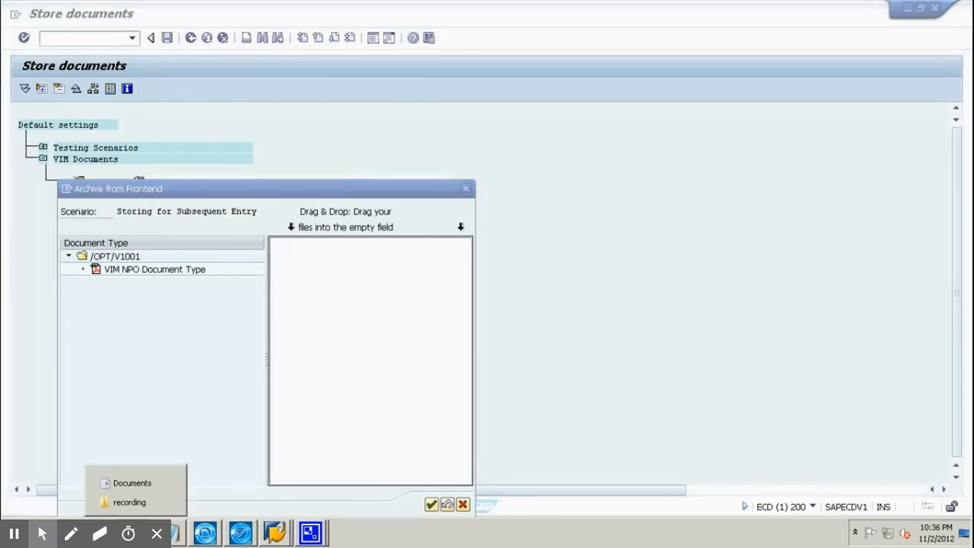
left_click(141, 504)
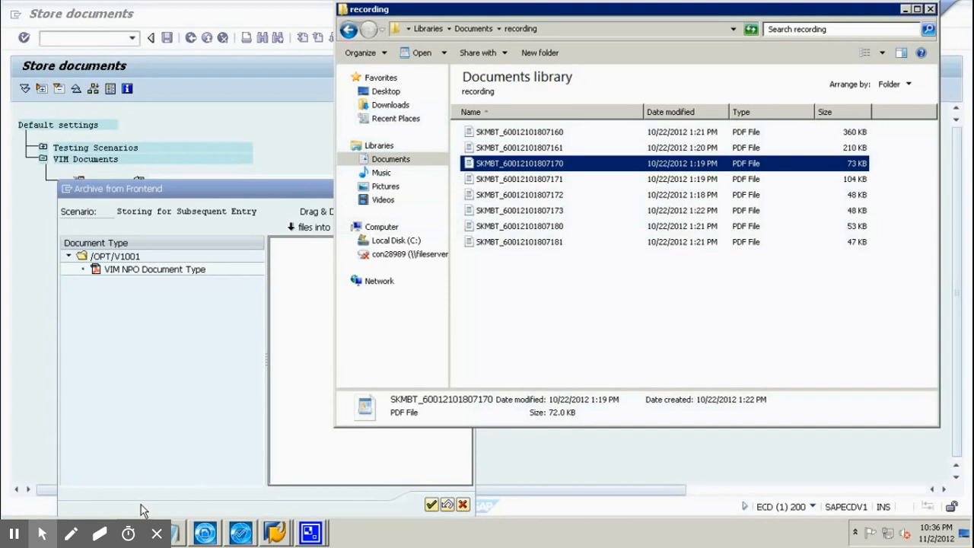
left_click(507, 164)
left_click(506, 164)
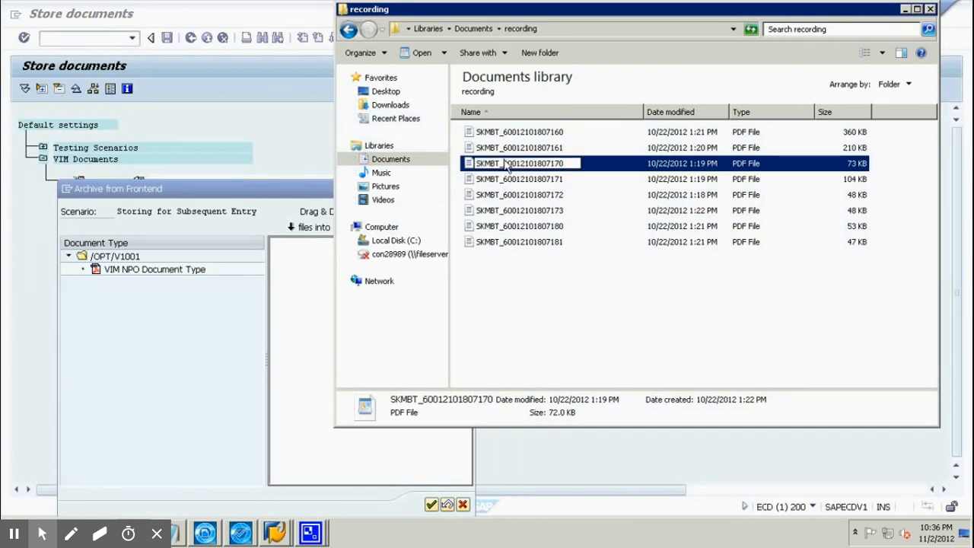
left_click_drag(466, 165, 306, 338)
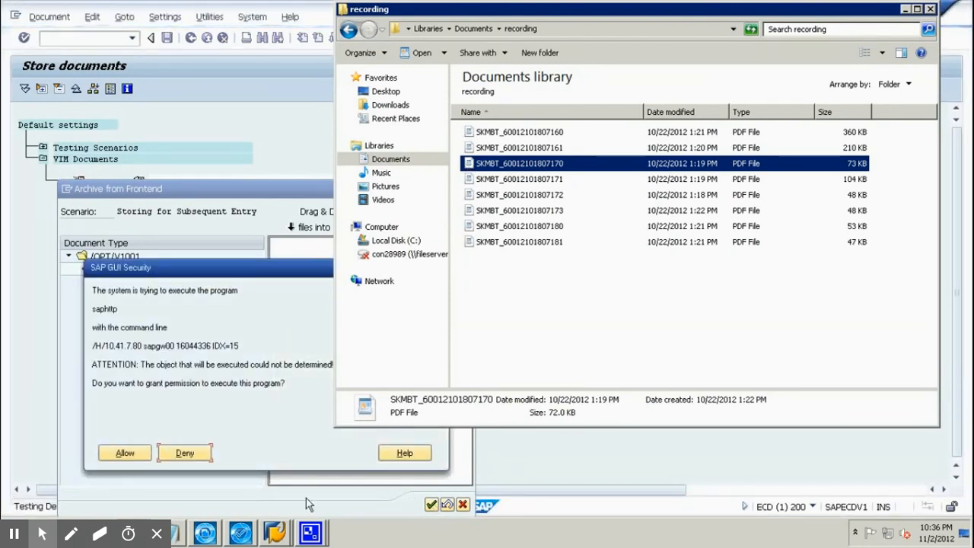
Allow saphttp access, confirm archiving the invoice, and create a second SAP session.
left_click(124, 453)
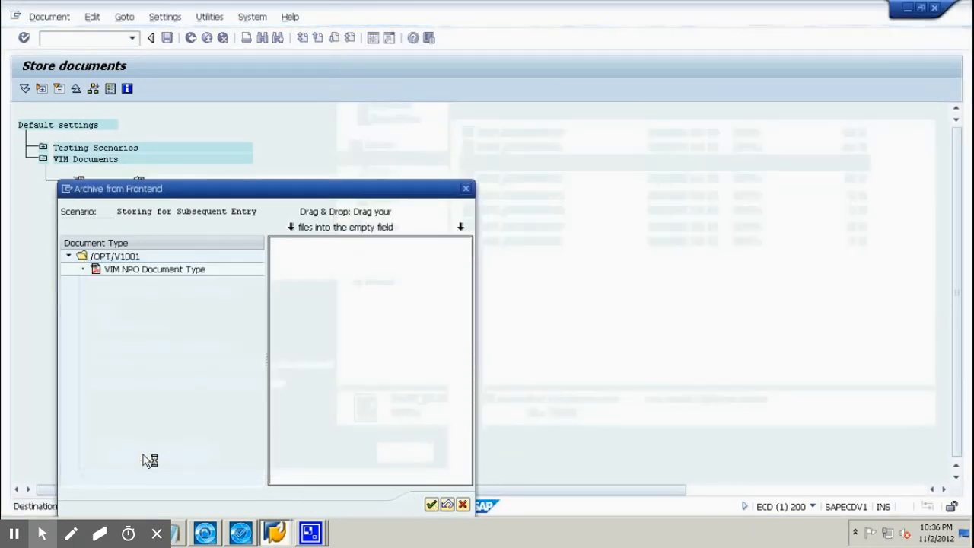
left_click(431, 505)
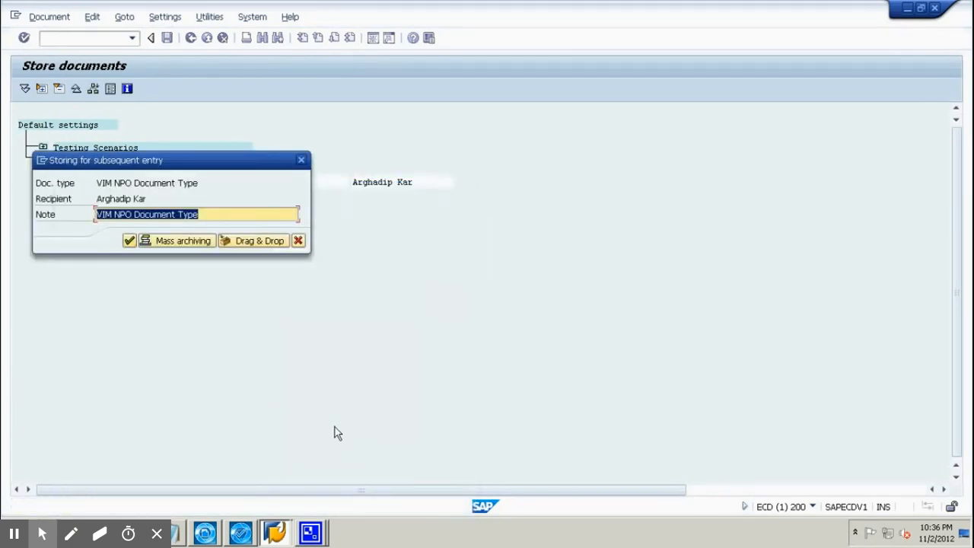
left_click(41, 162)
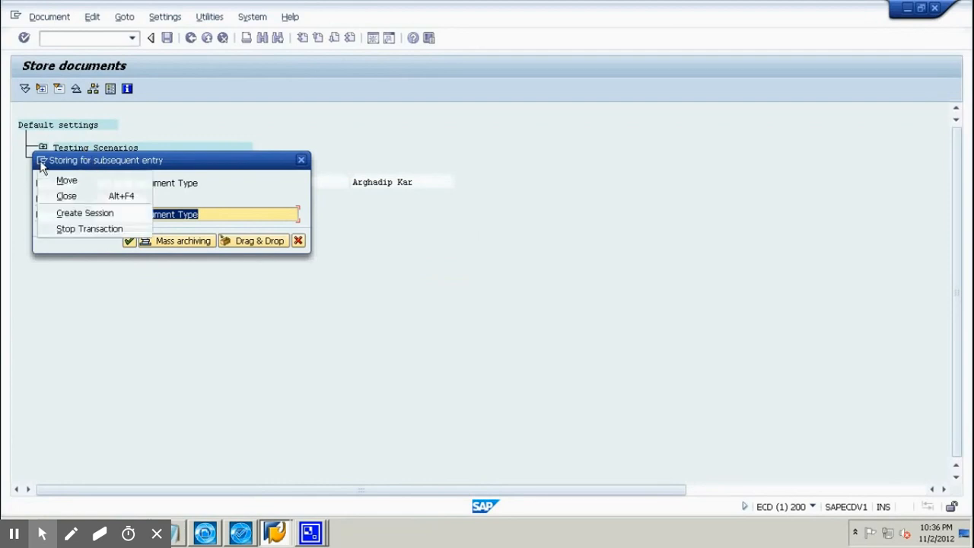
left_click(74, 218)
left_click(132, 38)
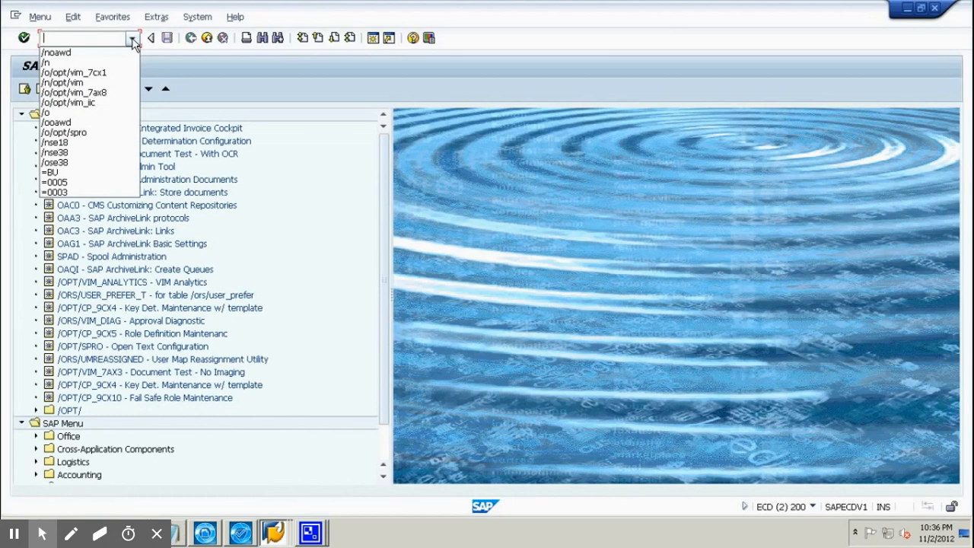
Run transaction /opt/vim_7ax8, trimmed from the /o/opt/vim_7ax8 history entry.
left_click(133, 38)
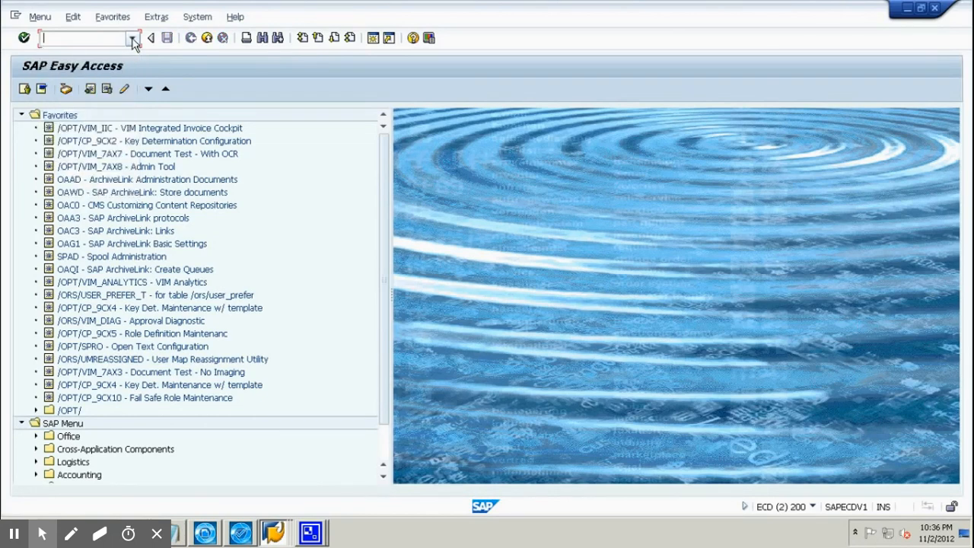
left_click(132, 38)
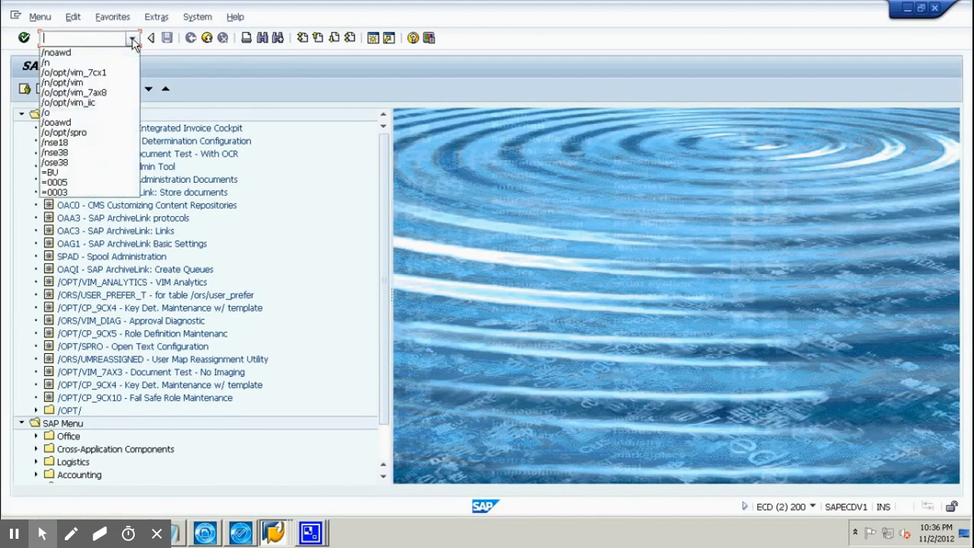
left_click(112, 92)
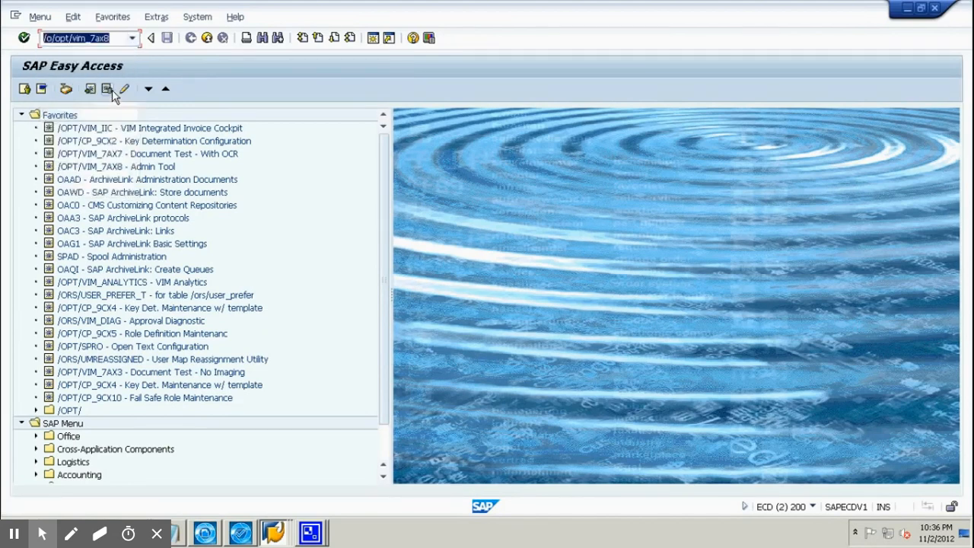
left_click(47, 38)
key("Delete")
key("Delete")
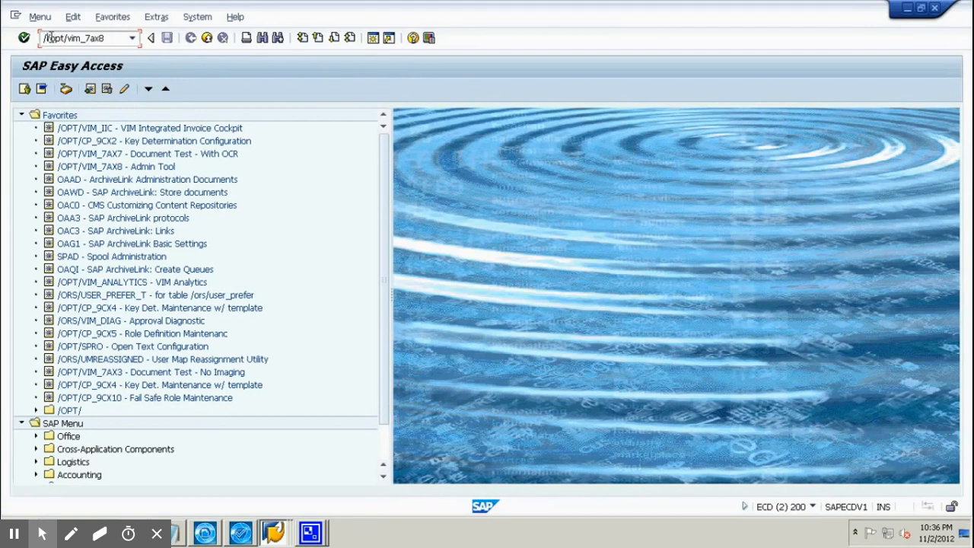
key("Return")
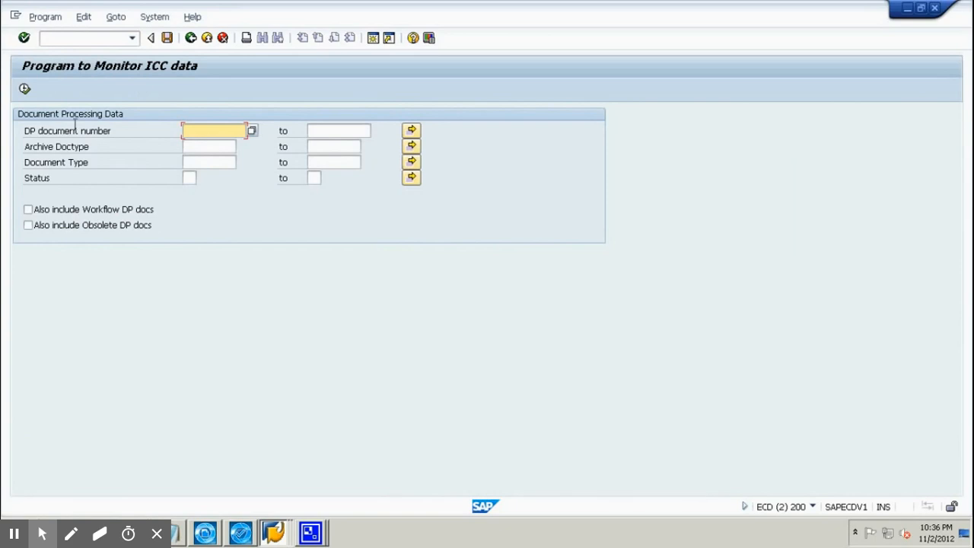
Execute the ICC report, sort Doc. Id descending and select document 119.
left_click(24, 90)
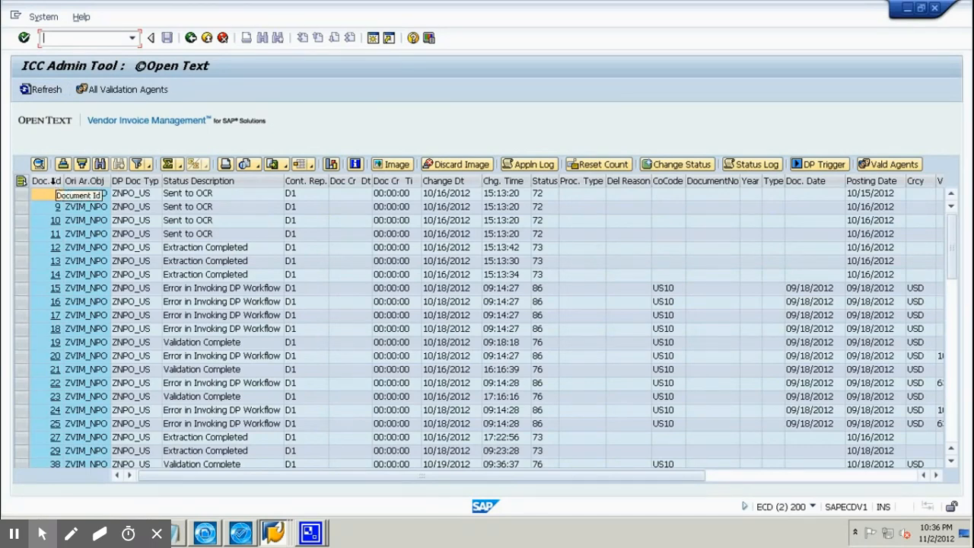
left_click(53, 181)
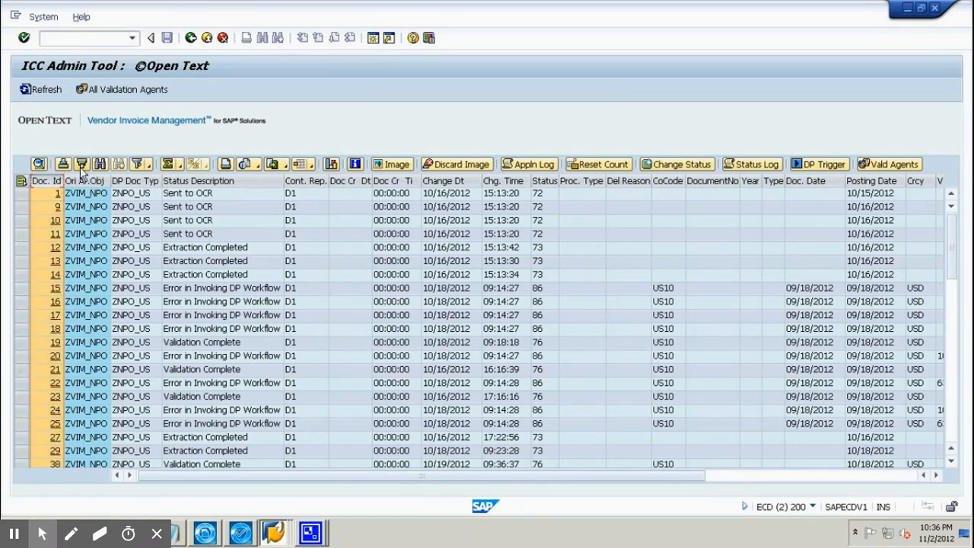
left_click(81, 165)
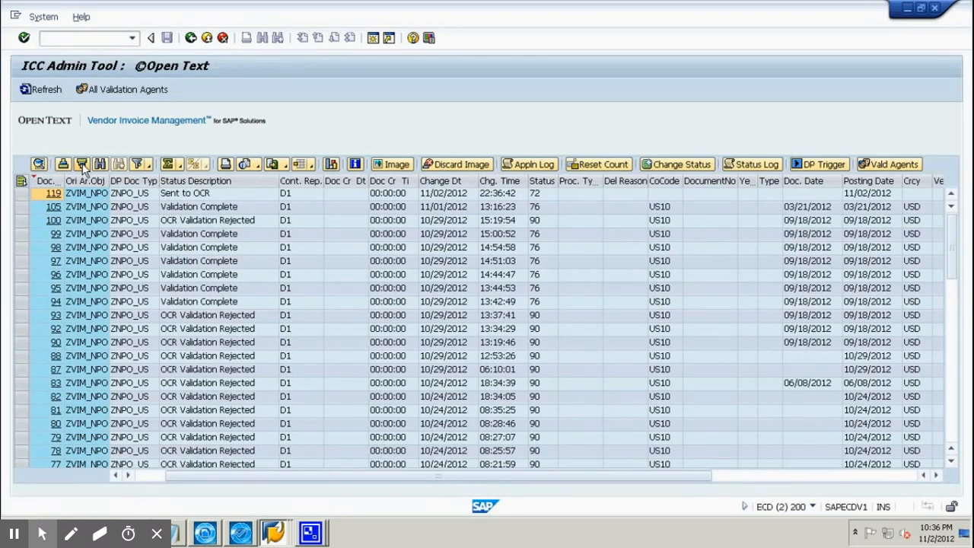
left_click(22, 193)
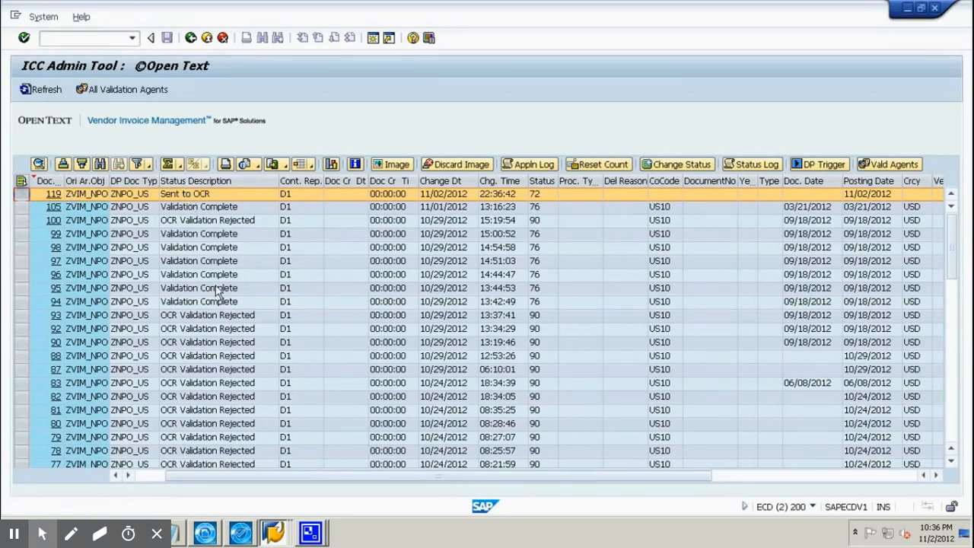
left_click(207, 533)
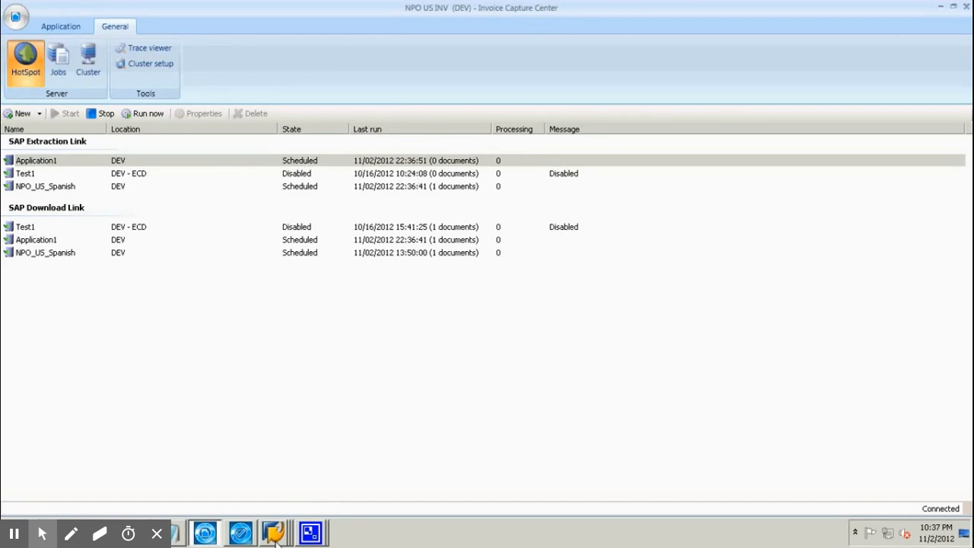
Check the HotSpot server link schedule, then return to the ICC Admin Tool list.
mouse_move(275, 542)
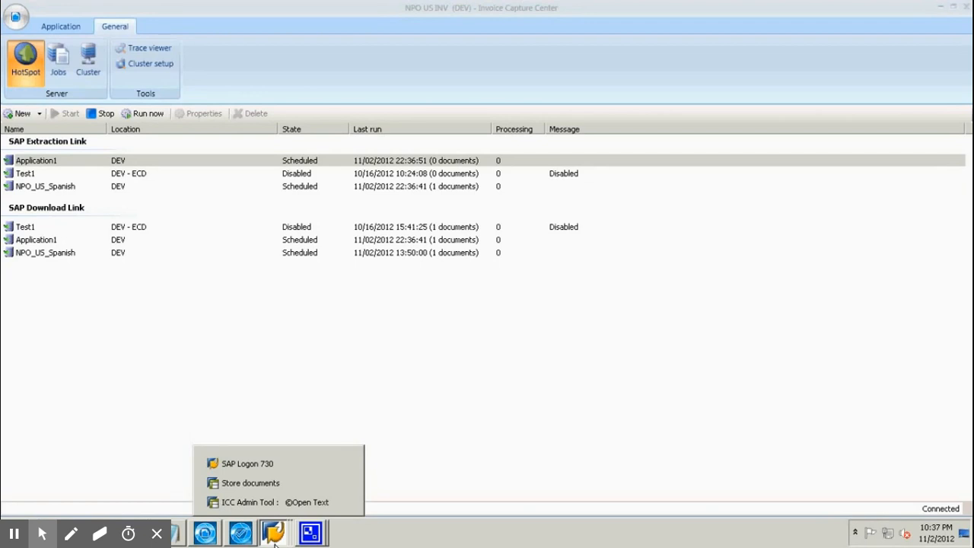
left_click(293, 504)
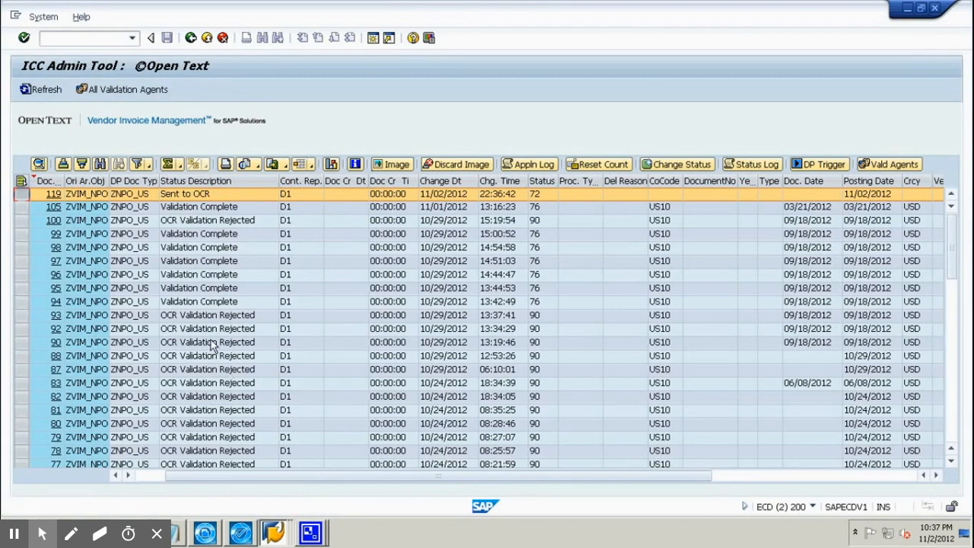
Refresh and DP-trigger document 119 until it shows Ready for Validation (status 74).
left_click(45, 90)
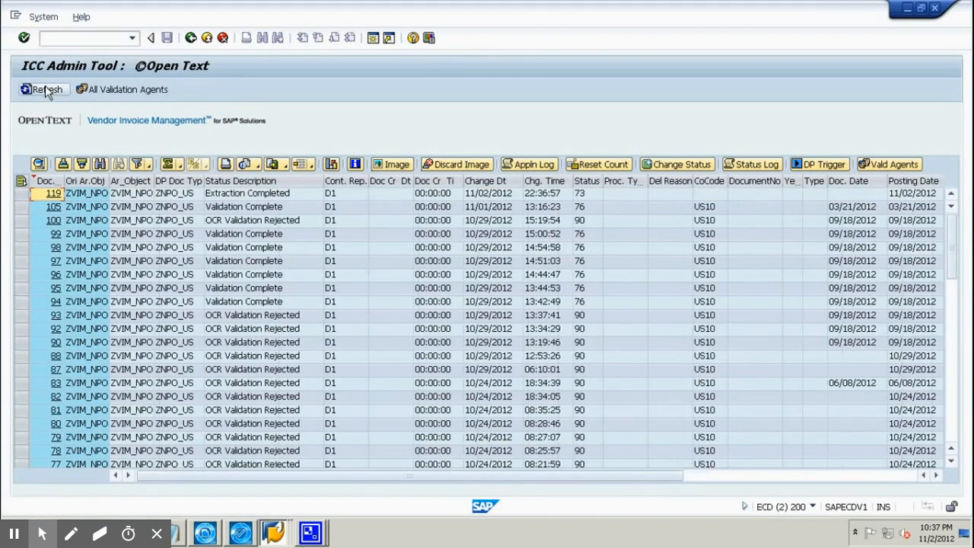
left_click(26, 195)
left_click(247, 194)
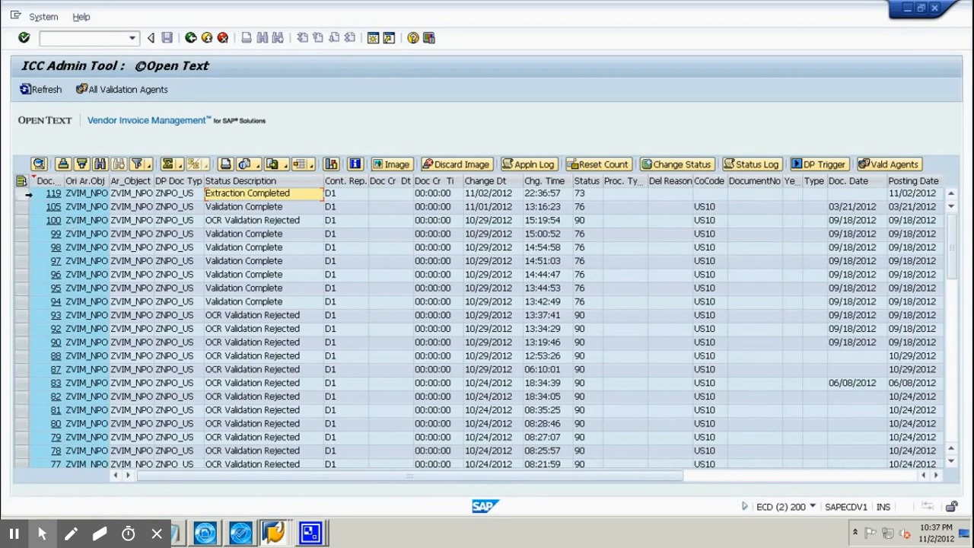
left_click(25, 194)
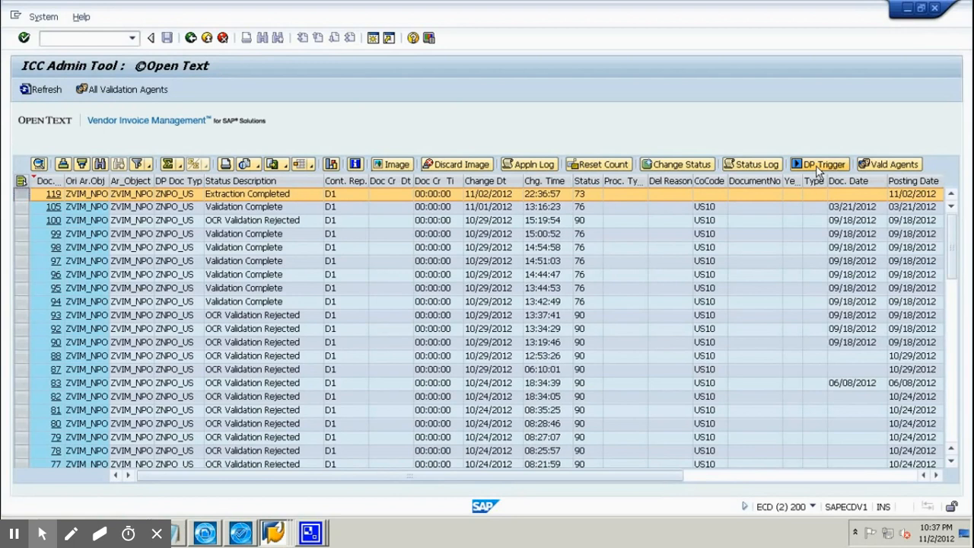
left_click(48, 91)
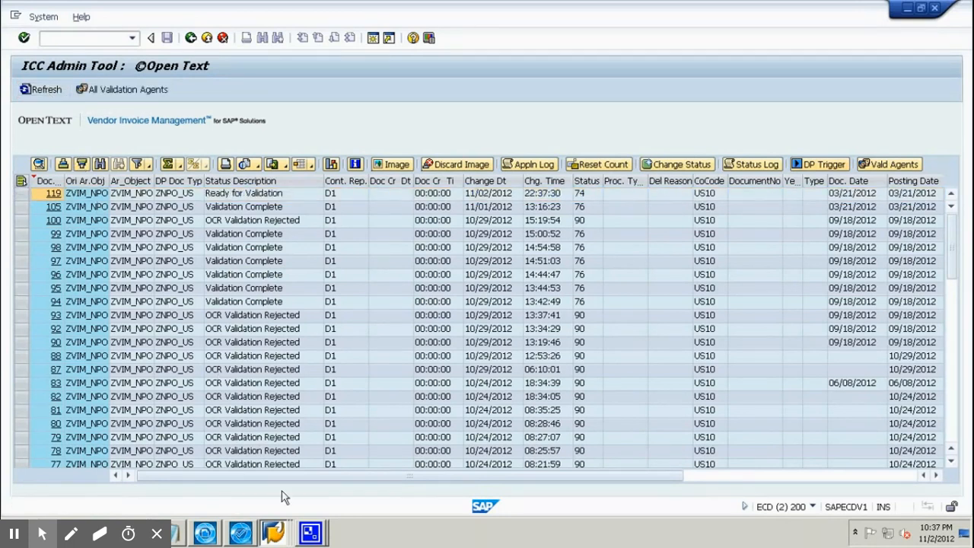
left_click(238, 536)
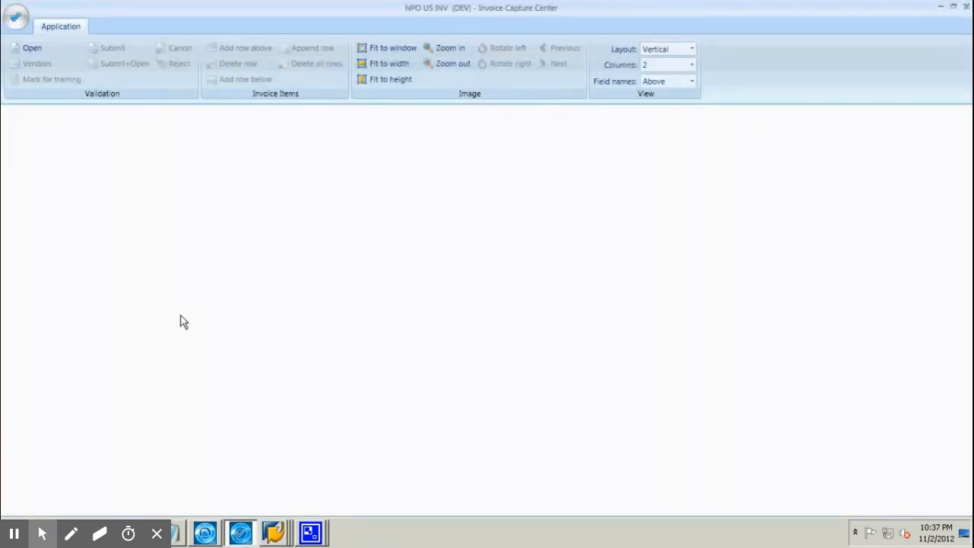
Load the next invoice for validation and scroll to its totals.
left_click(25, 51)
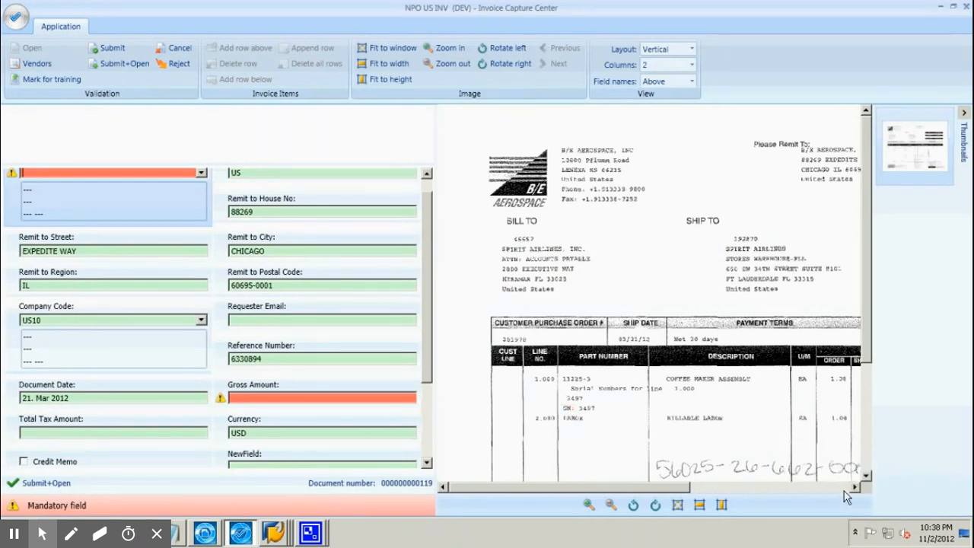
left_click(844, 488)
left_click(867, 476)
left_click(867, 476)
left_click(868, 476)
left_click(867, 477)
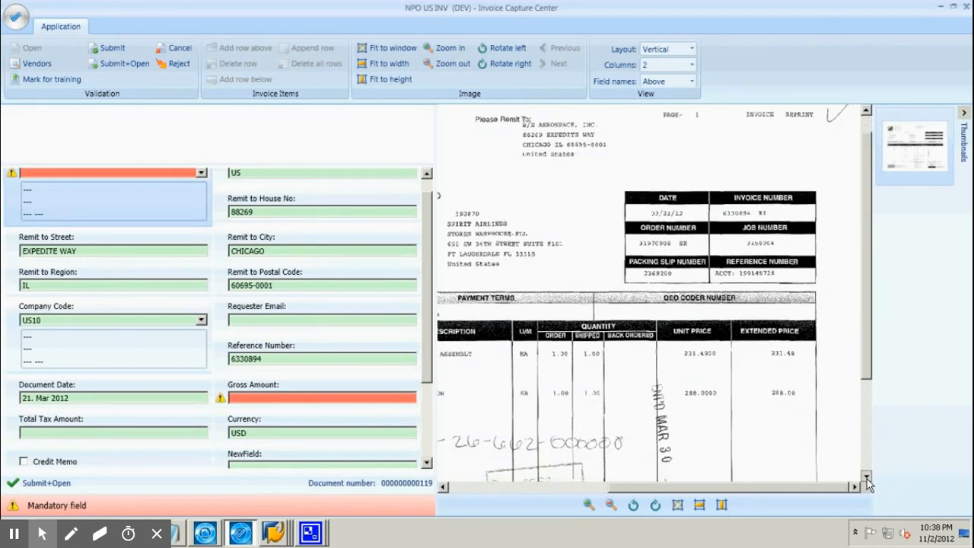
left_click(867, 478)
left_click(868, 462)
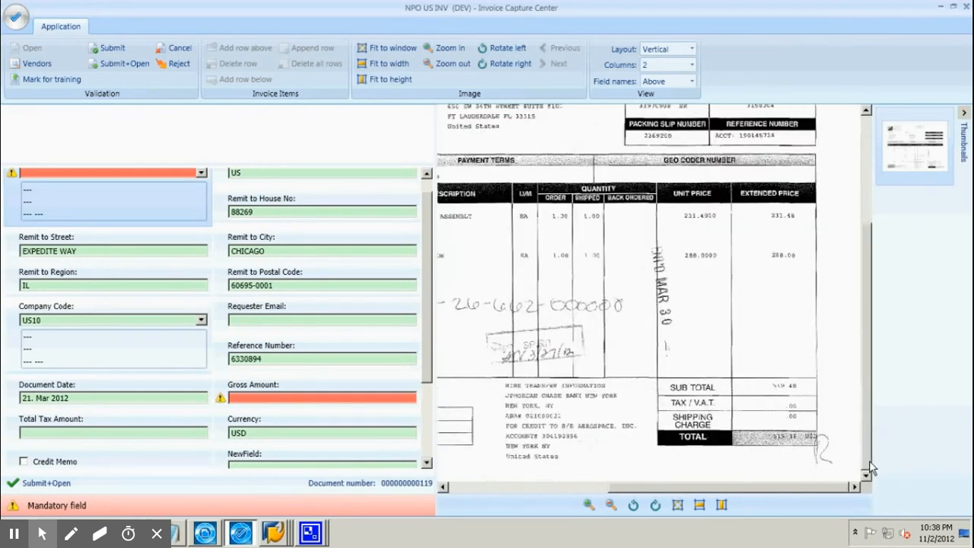
mouse_move(793, 390)
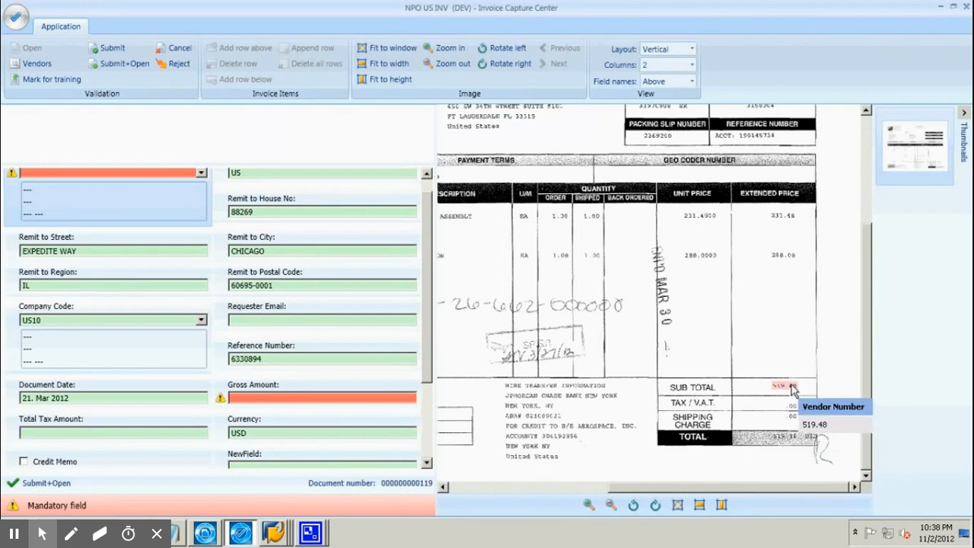
Enter Gross Amount 519.48 and submit the invoice, saving despite the invalid field.
left_click(358, 398)
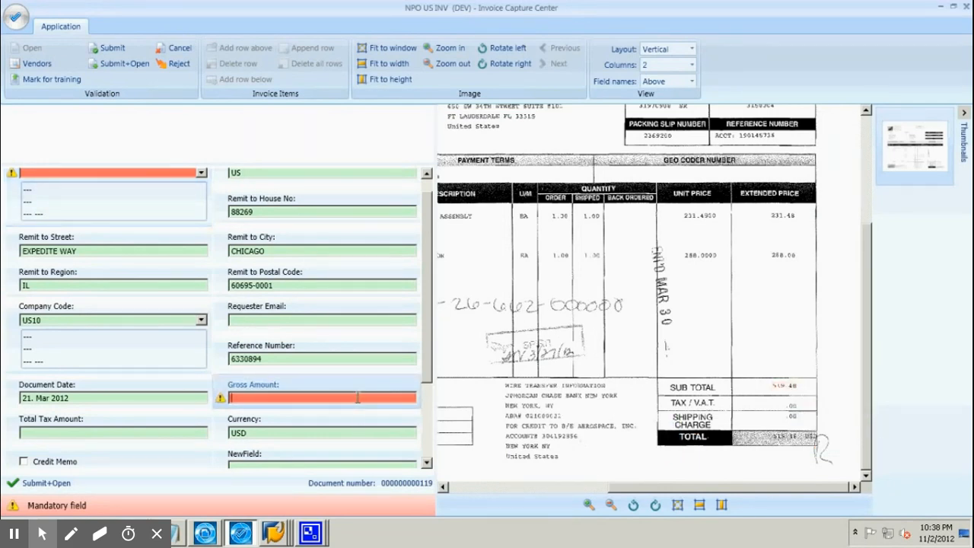
type("5")
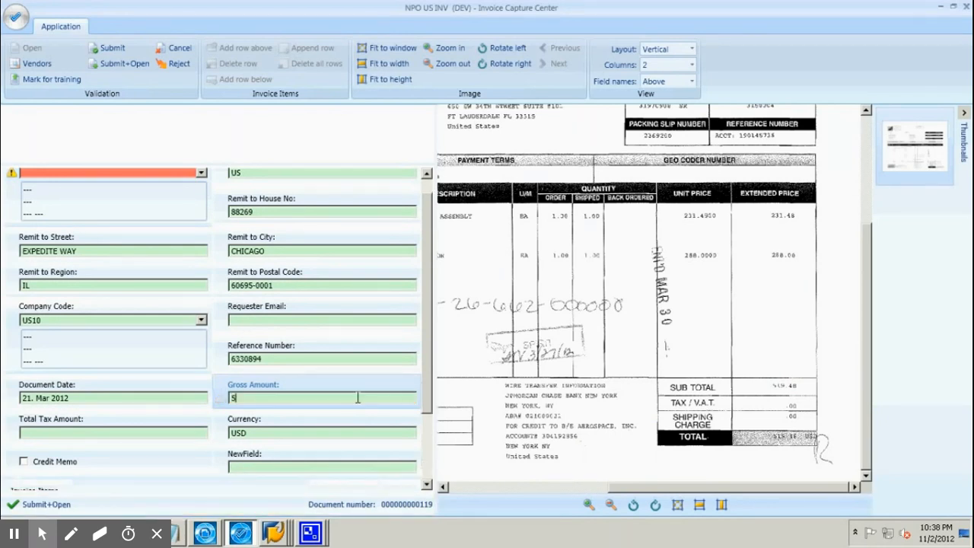
type("19.4")
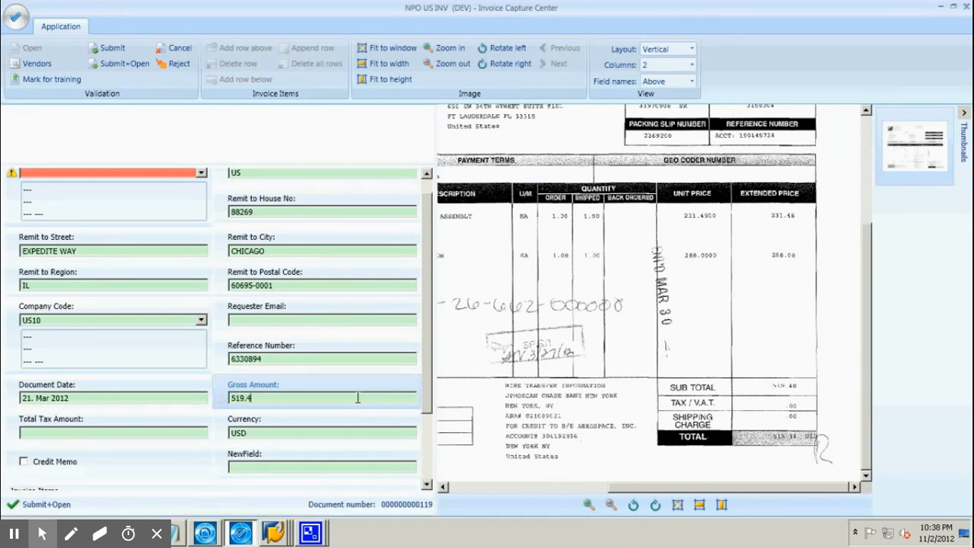
type("8")
left_click(106, 52)
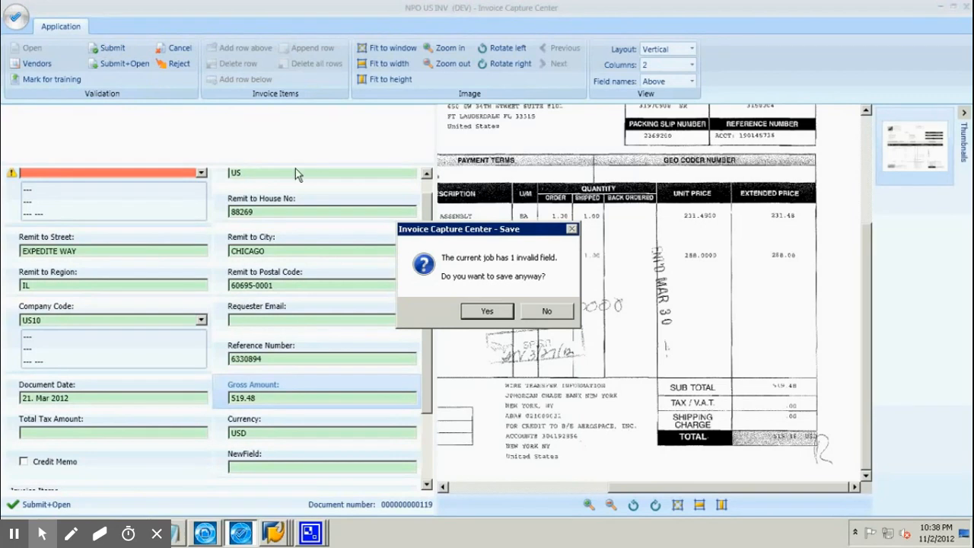
left_click(480, 311)
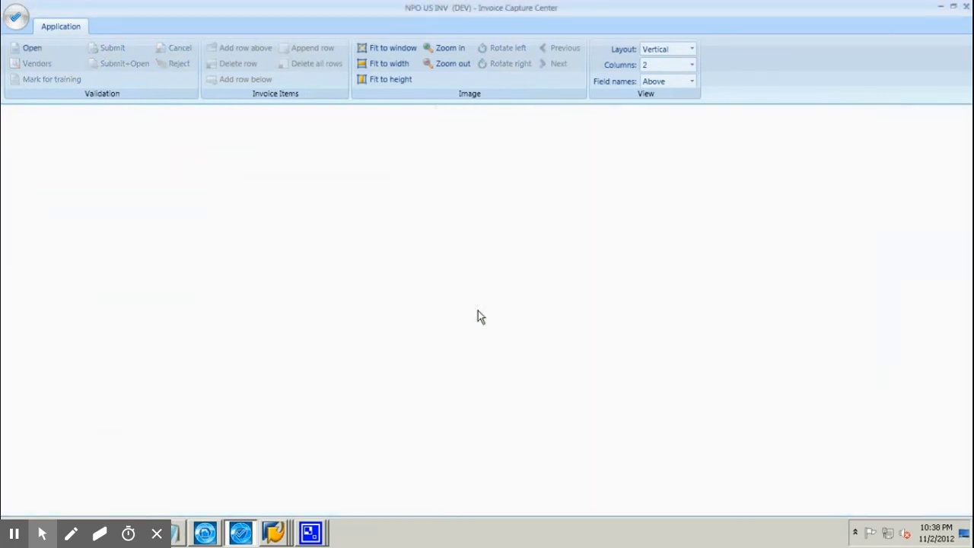
left_click(279, 532)
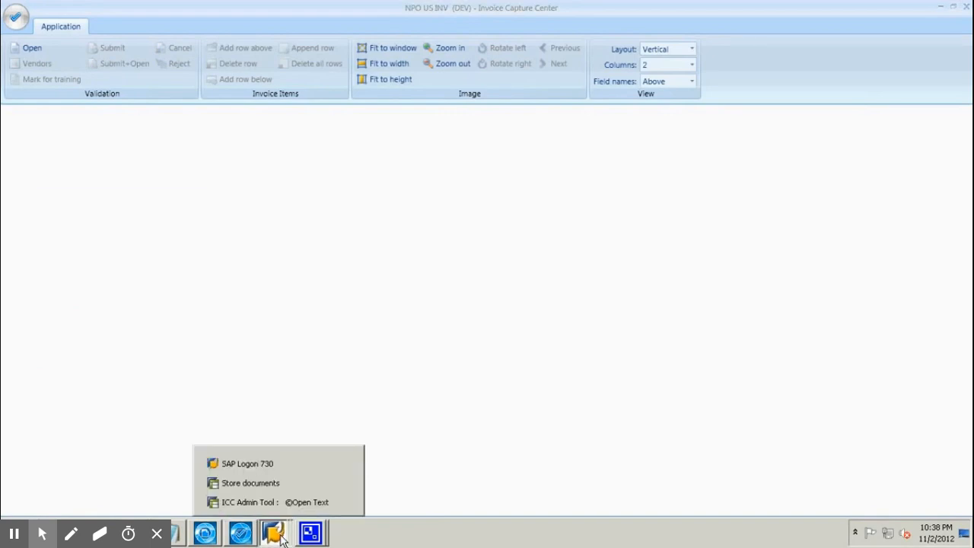
left_click(302, 501)
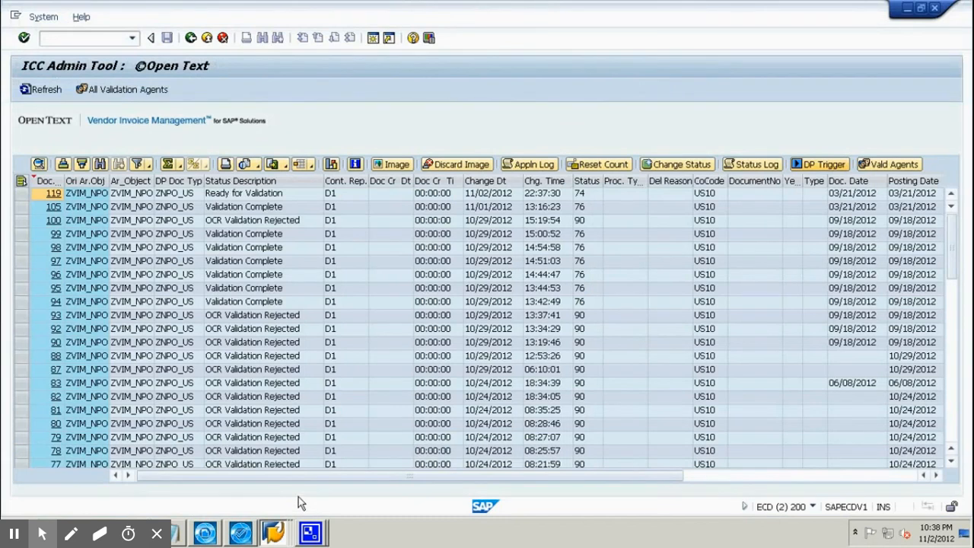
Refresh and DP-trigger document 119 so it reaches status 76 and leaves the list.
left_click(32, 89)
left_click(32, 90)
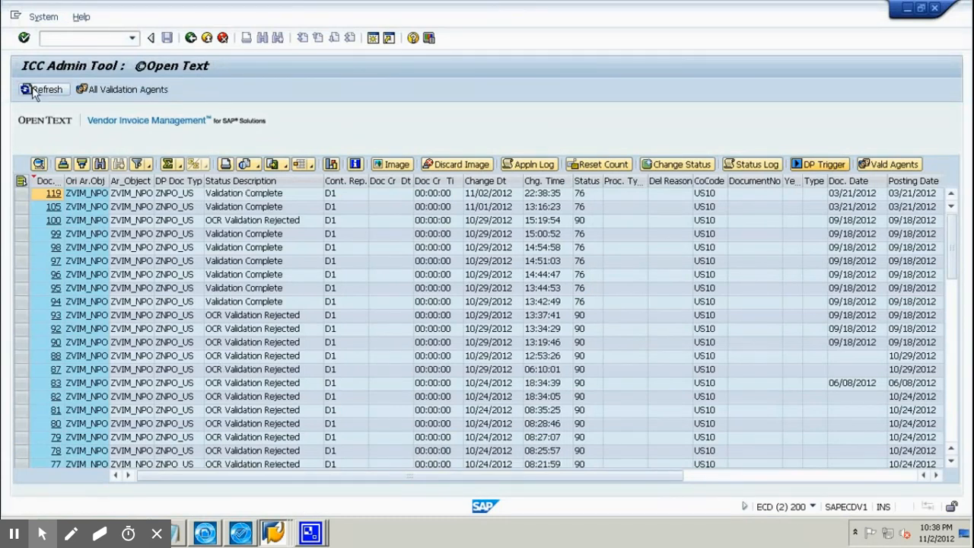
left_click(20, 195)
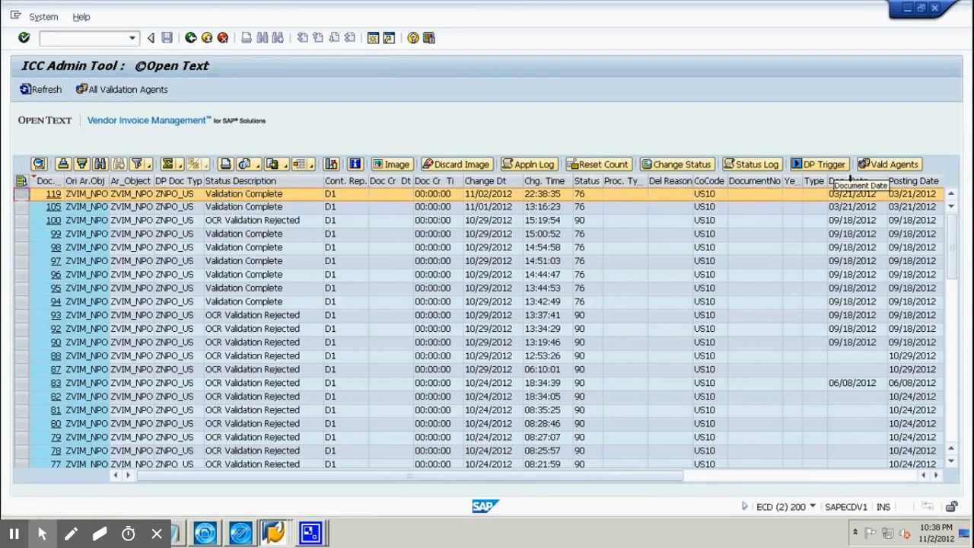
left_click(842, 166)
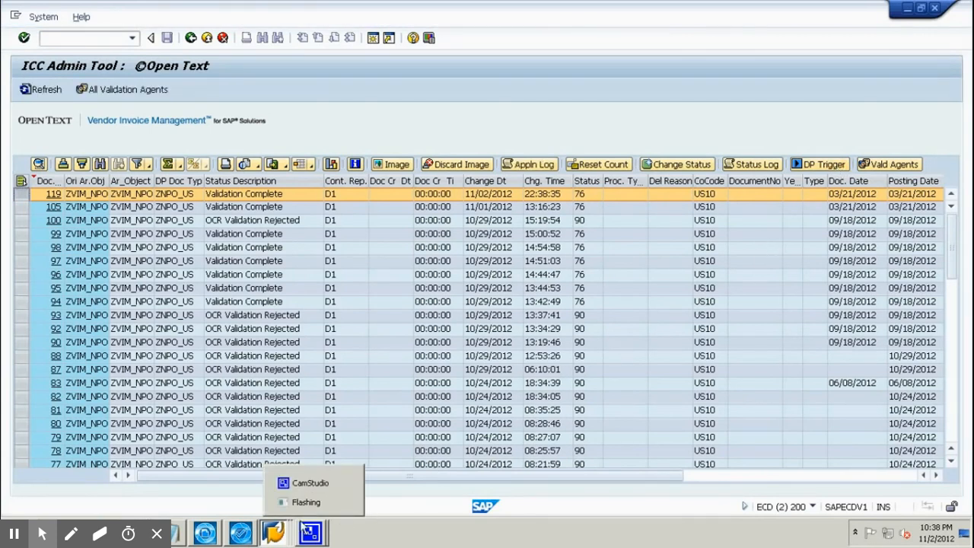
left_click(44, 89)
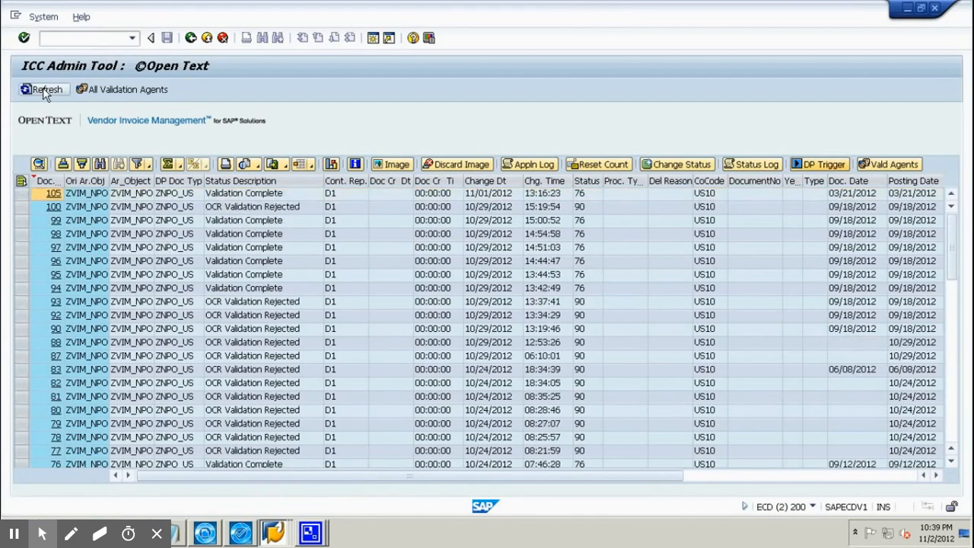
left_click(112, 37)
left_click(133, 38)
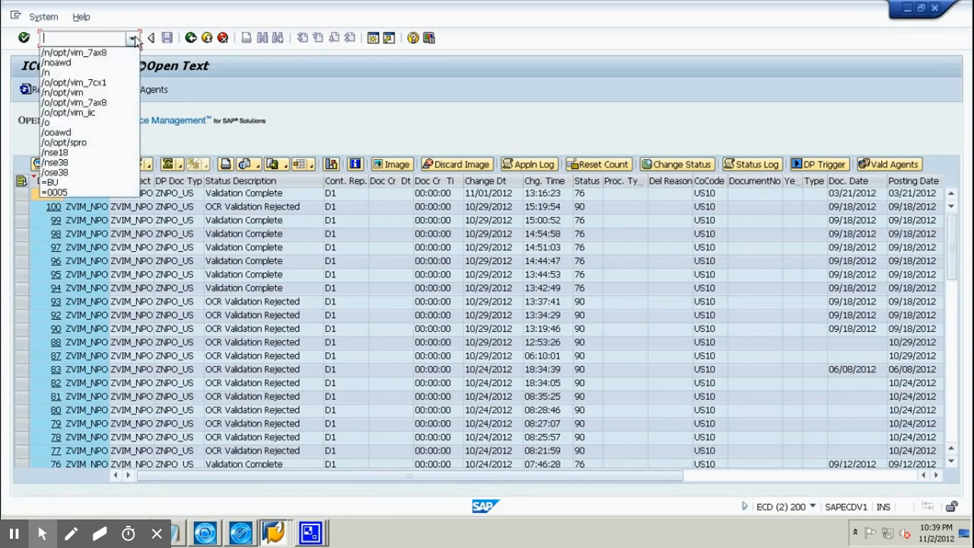
Run /o/opt/vim_iic and open SAP DEV-200 > Document Process > Invalid Vendor (NPO).
left_click(112, 114)
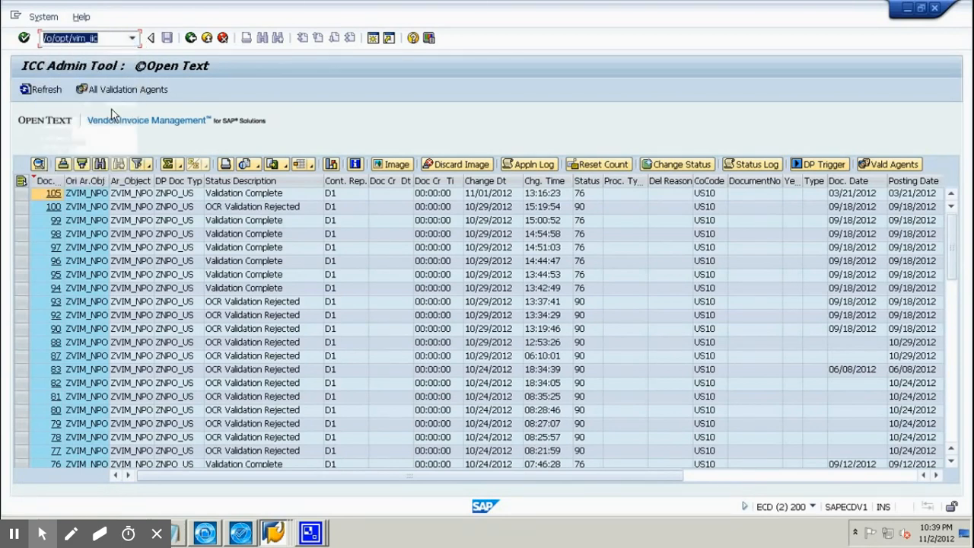
left_click(108, 37)
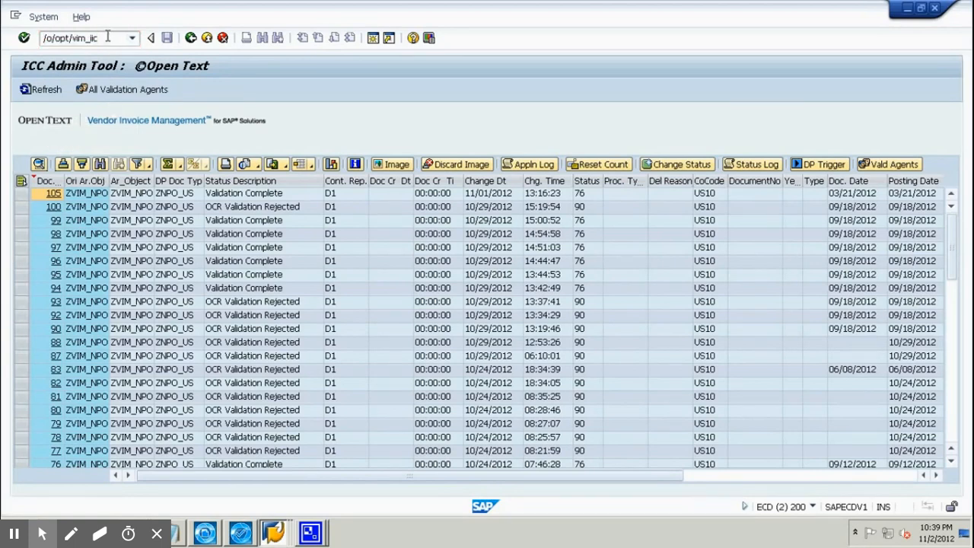
key("Return")
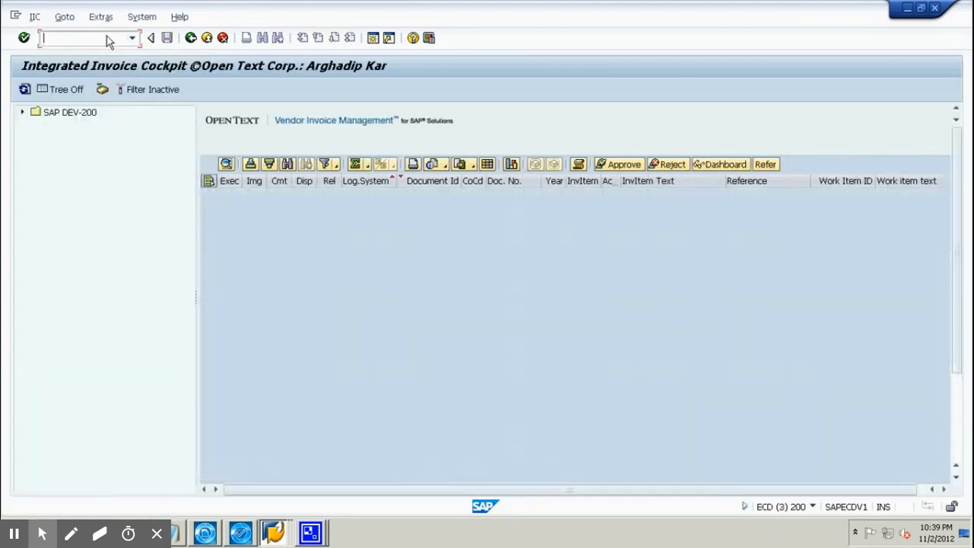
left_click(23, 114)
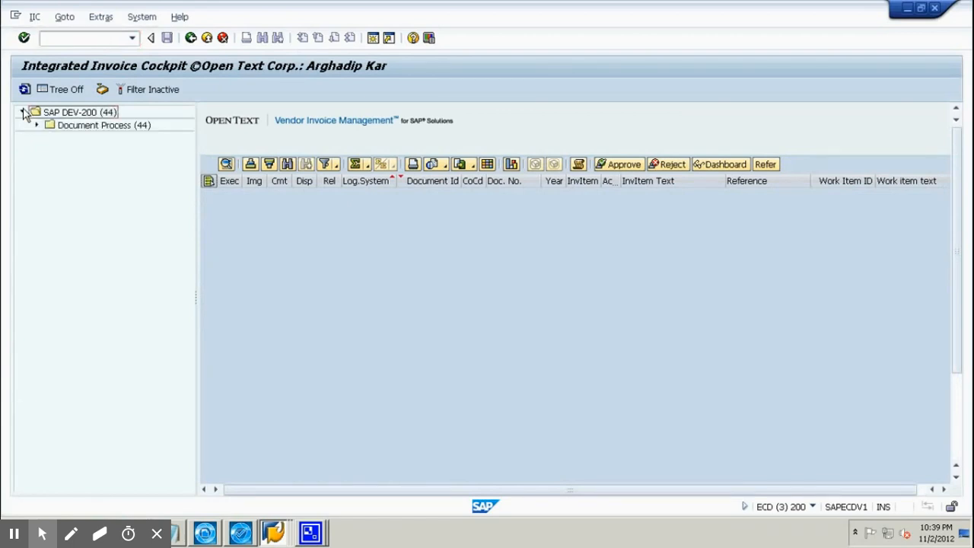
left_click(37, 126)
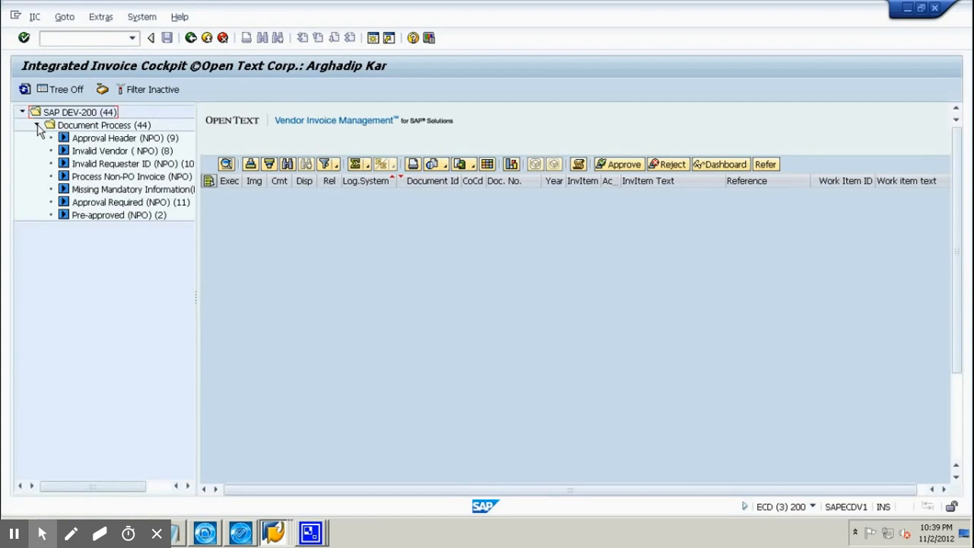
left_click(107, 155)
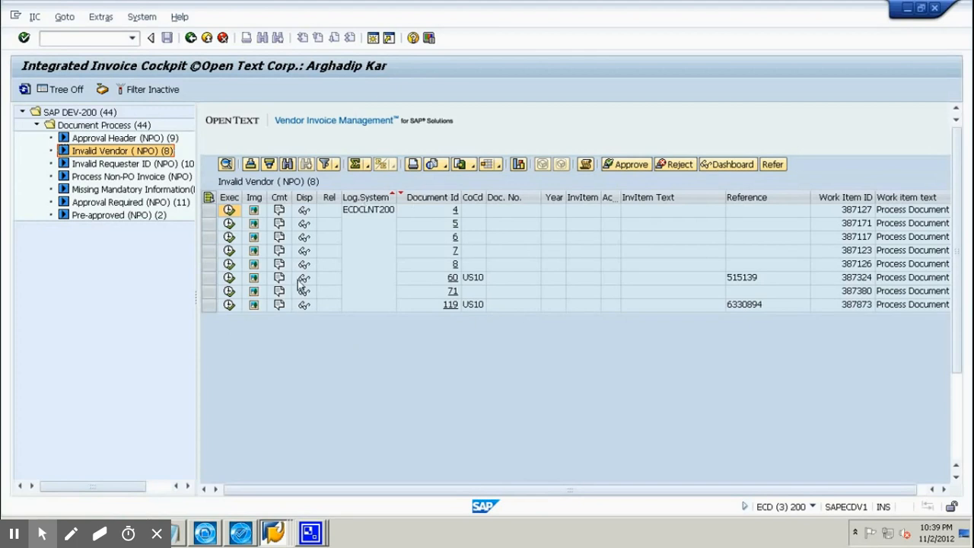
Open document 119 and page through its scanned invoice image, then close the Document Viewer.
left_click(230, 306)
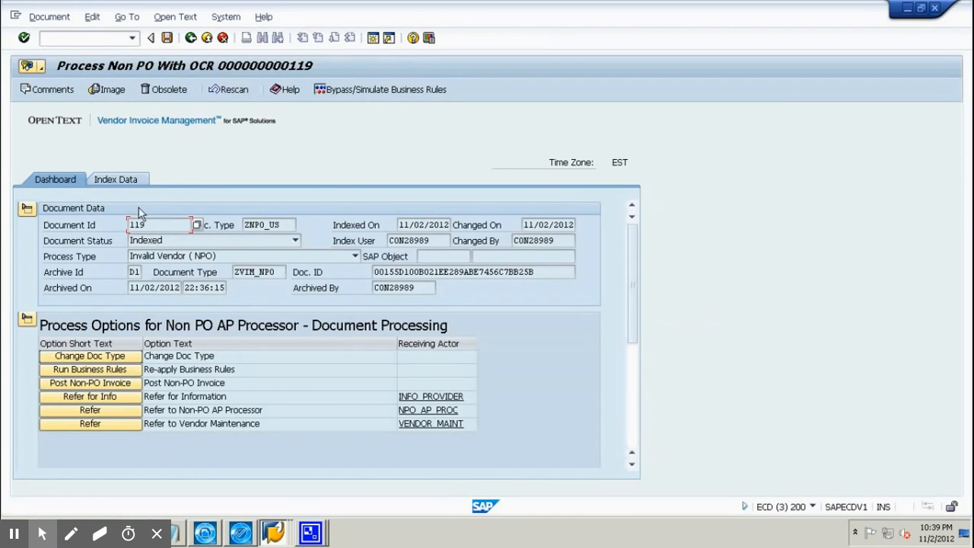
left_click(117, 89)
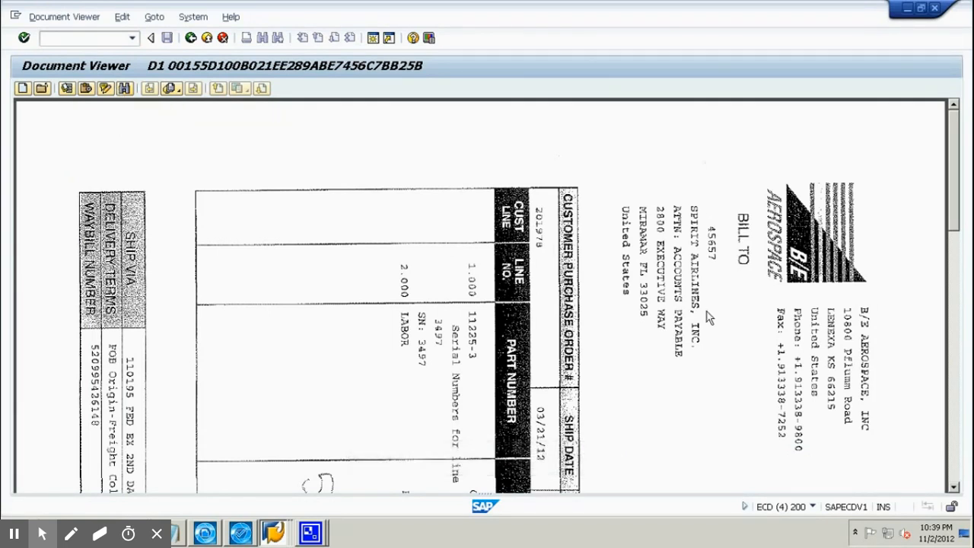
left_click(957, 420)
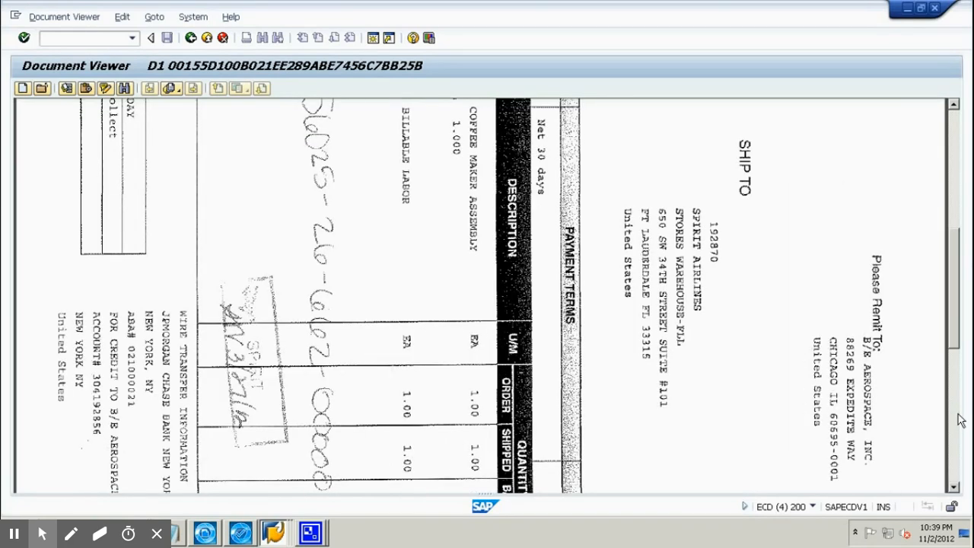
left_click(958, 457)
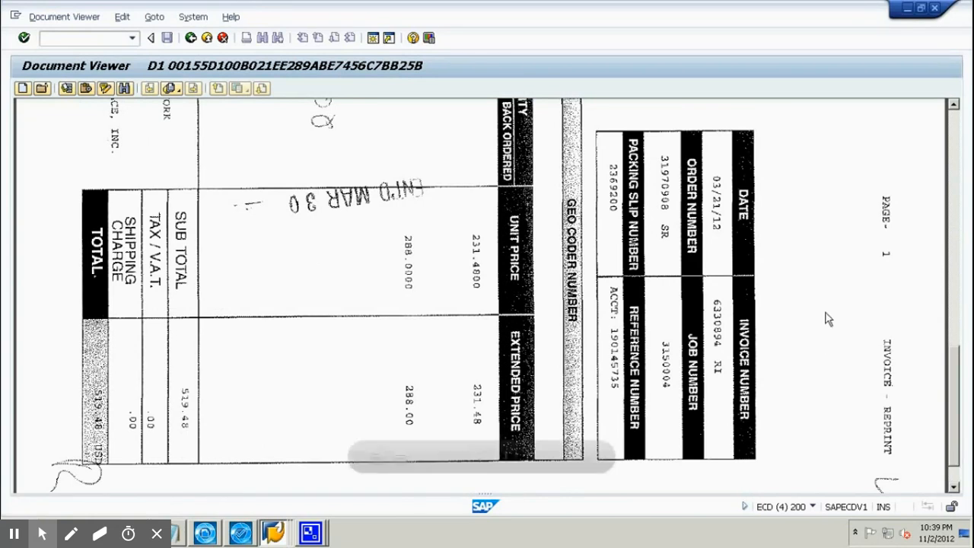
left_click(935, 9)
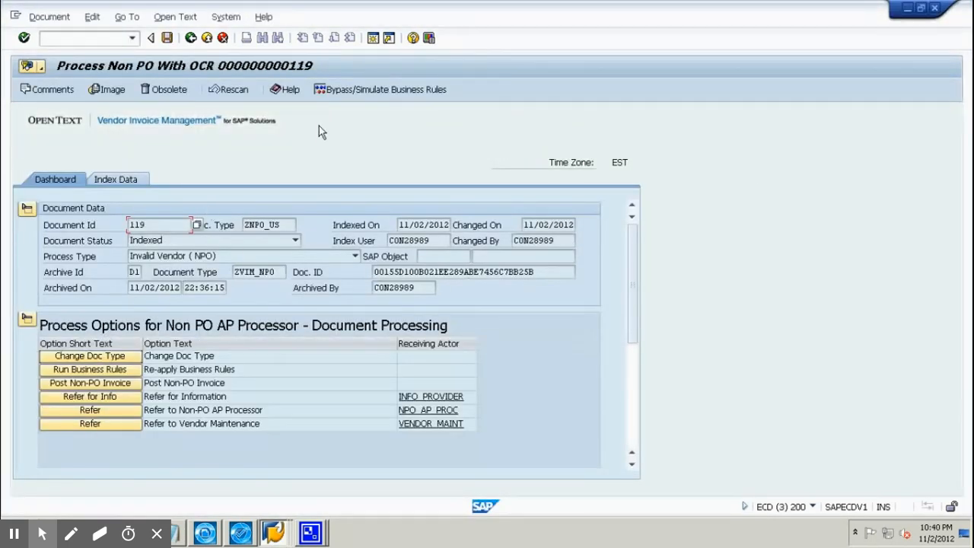
On the Index Data tab, inspect the failing Invalid Vendor, Invalid Requester and Missing Mandatory Information rules.
left_click(131, 180)
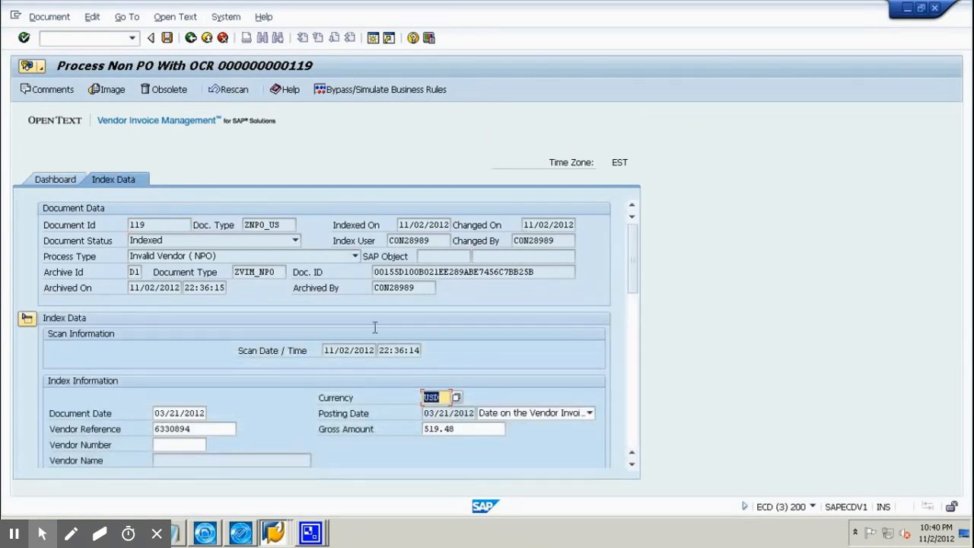
left_click(180, 444)
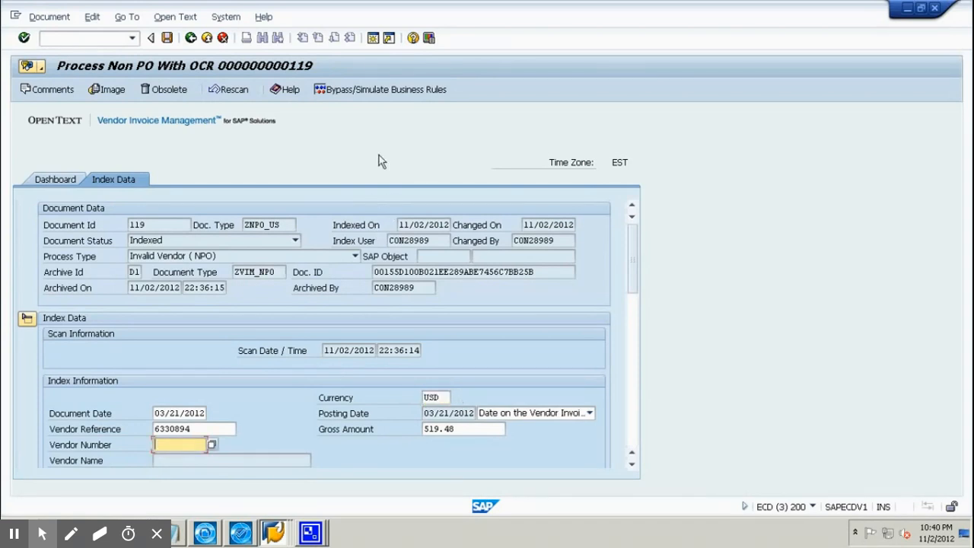
left_click(397, 90)
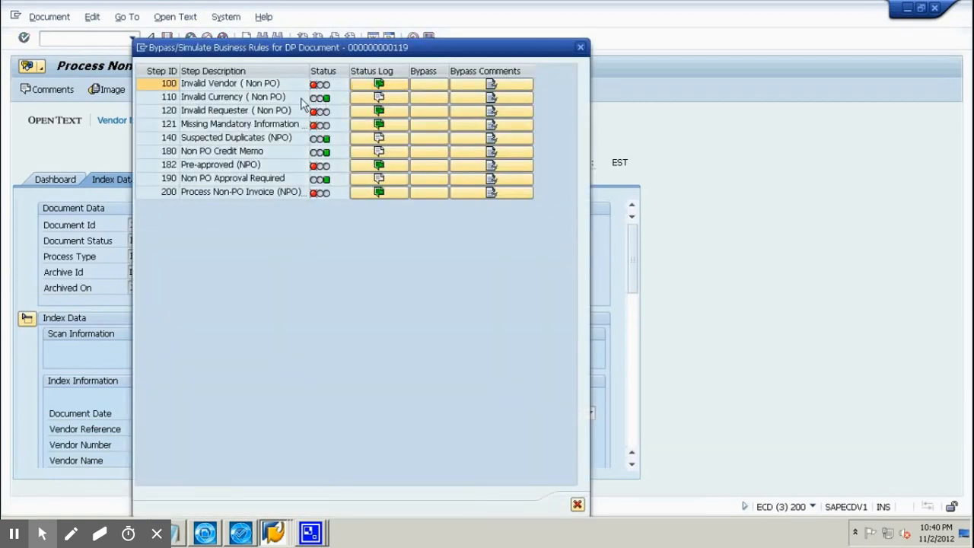
left_click(265, 89)
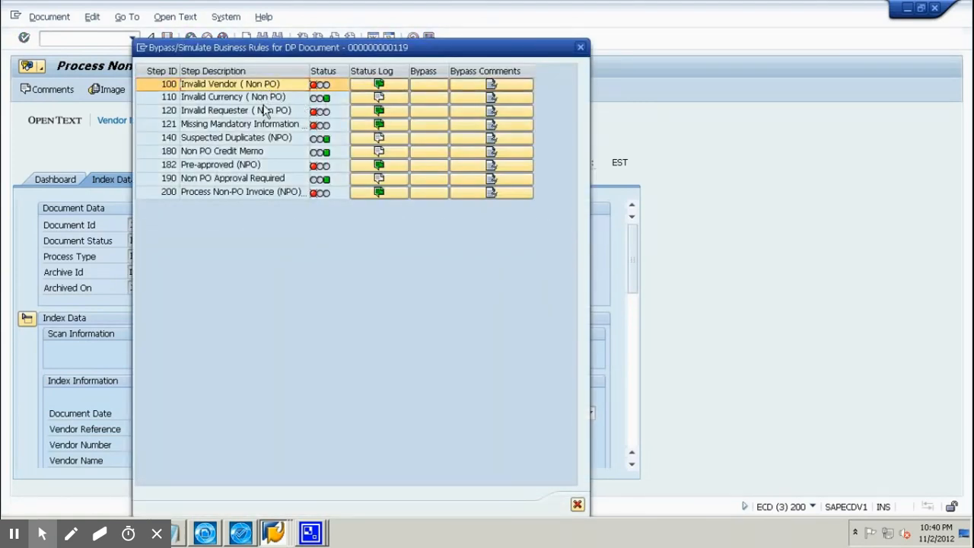
left_click(265, 113)
left_click(265, 125)
left_click(580, 49)
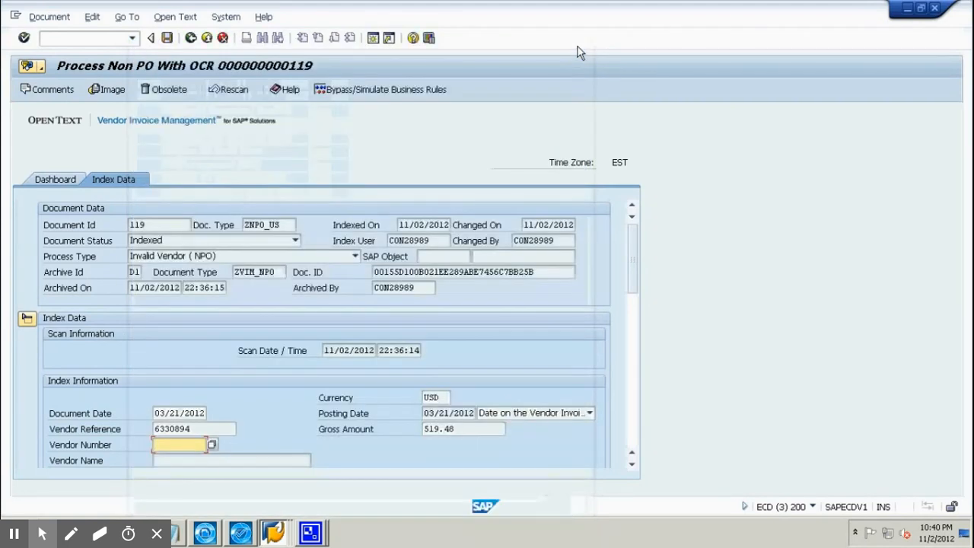
Enter vendor number 100004 and validate it to fetch the vendor name.
left_click(181, 441)
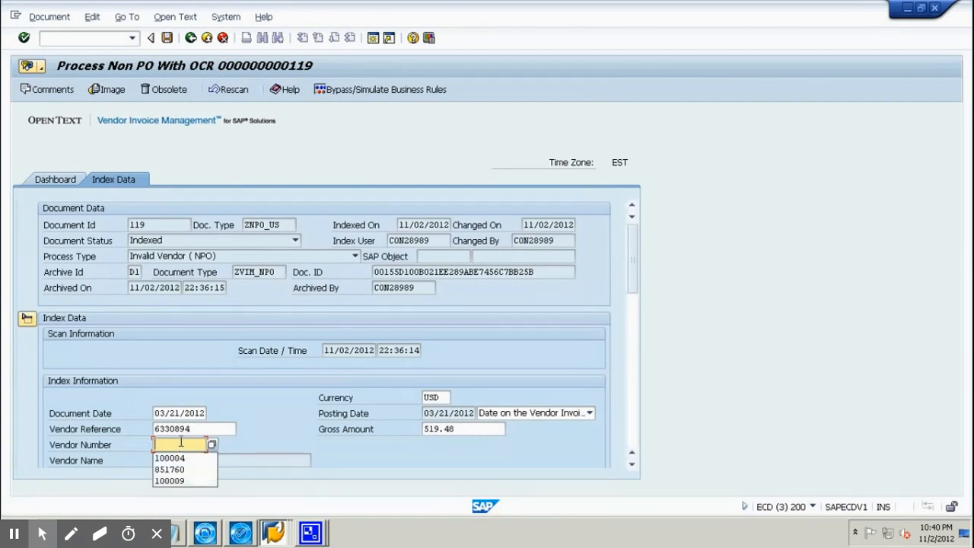
left_click(181, 458)
key("Return")
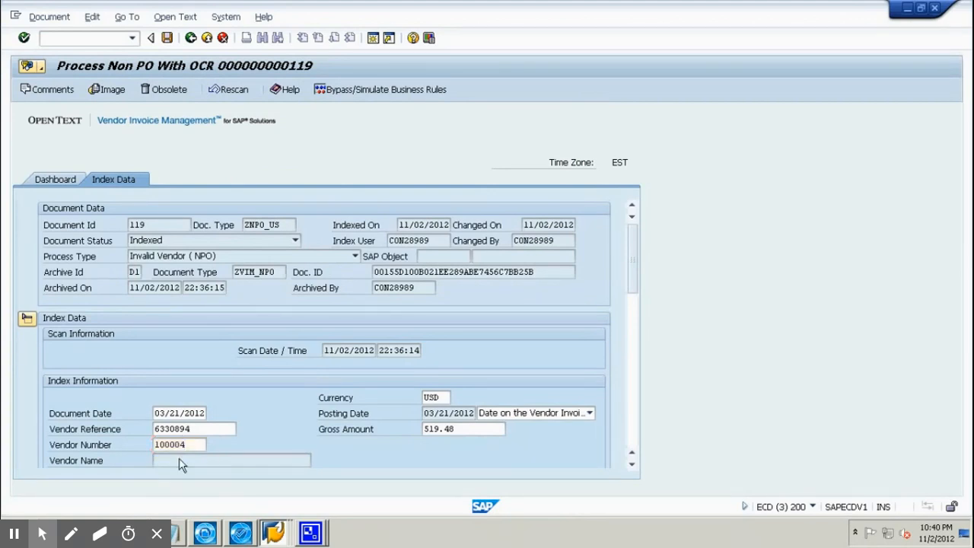
left_click(632, 465)
left_click(631, 465)
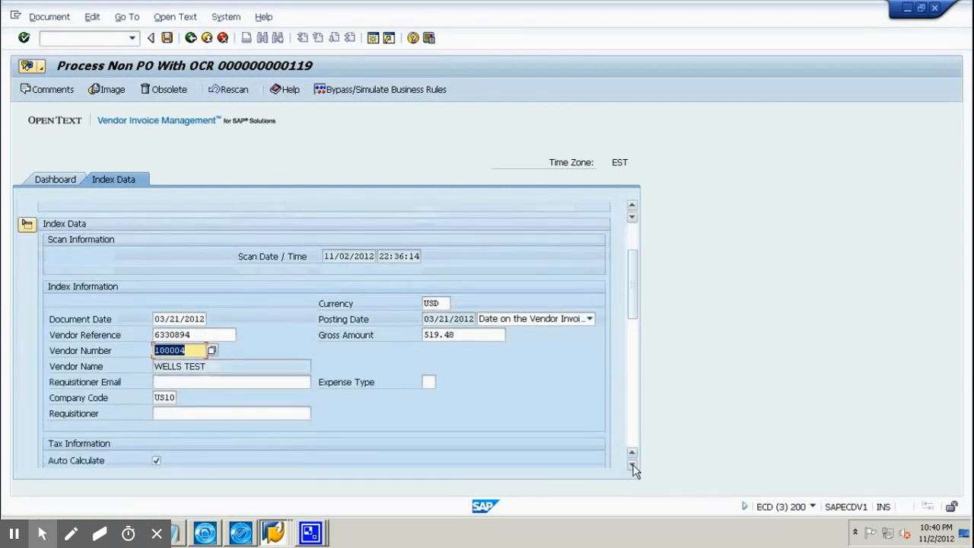
Fill the requisitioner e-mail with the first user from the directory search, save, and check rule statuses.
left_click(248, 382)
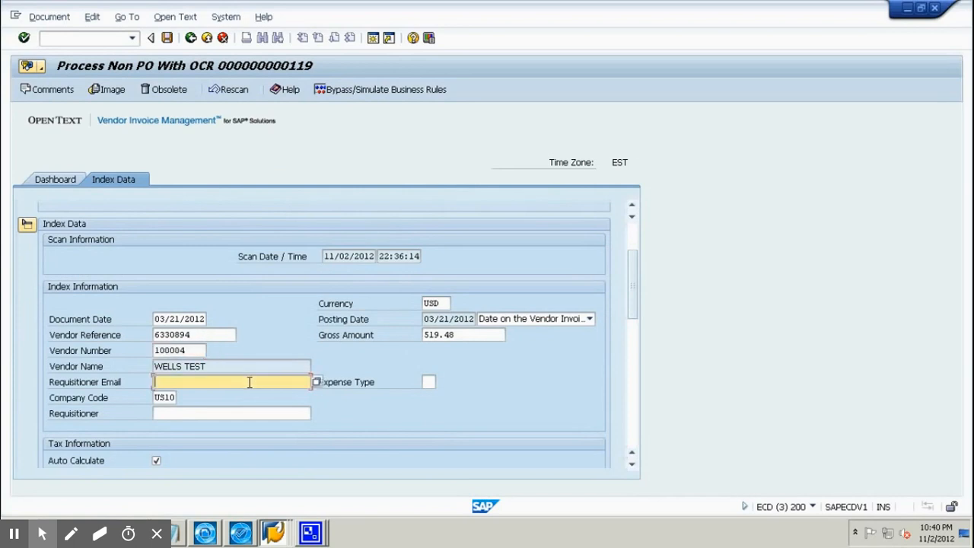
left_click(316, 382)
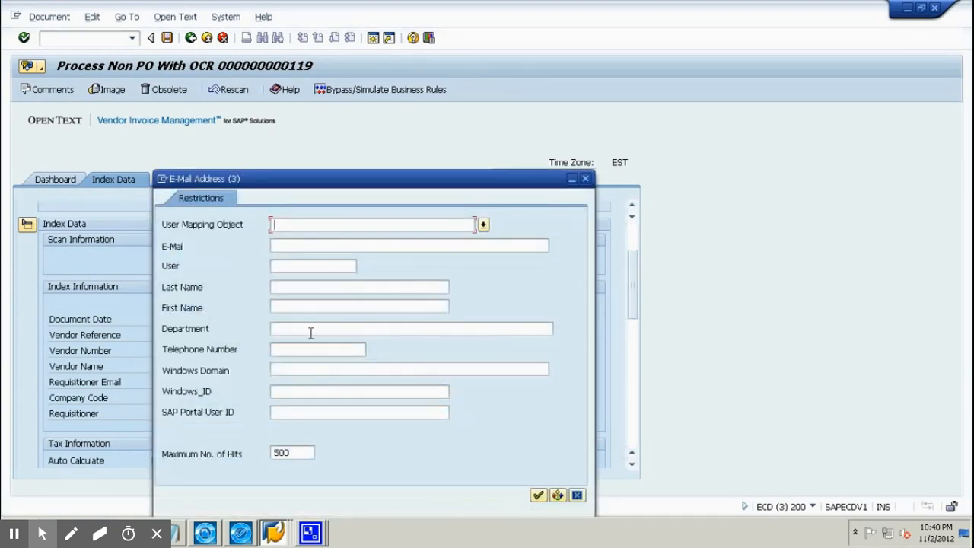
key("Return")
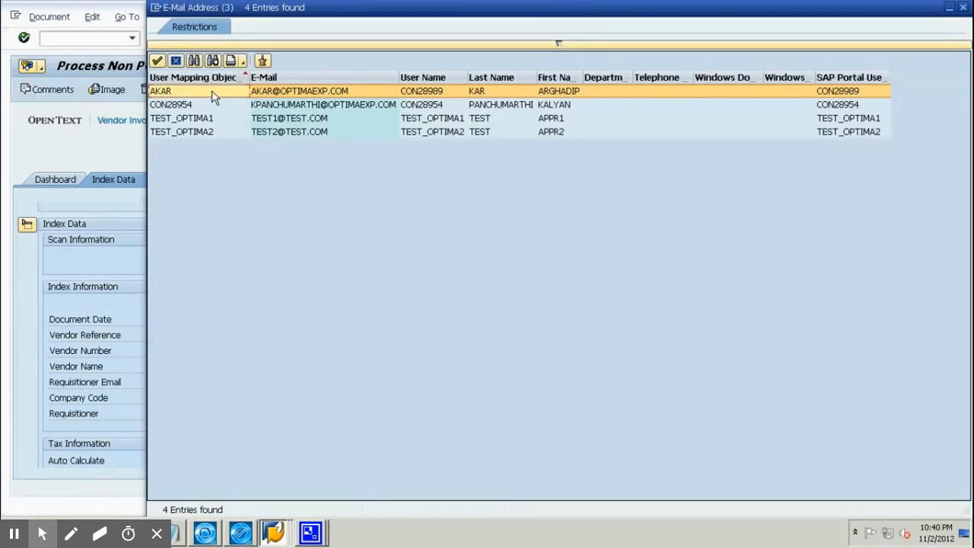
double_click(213, 92)
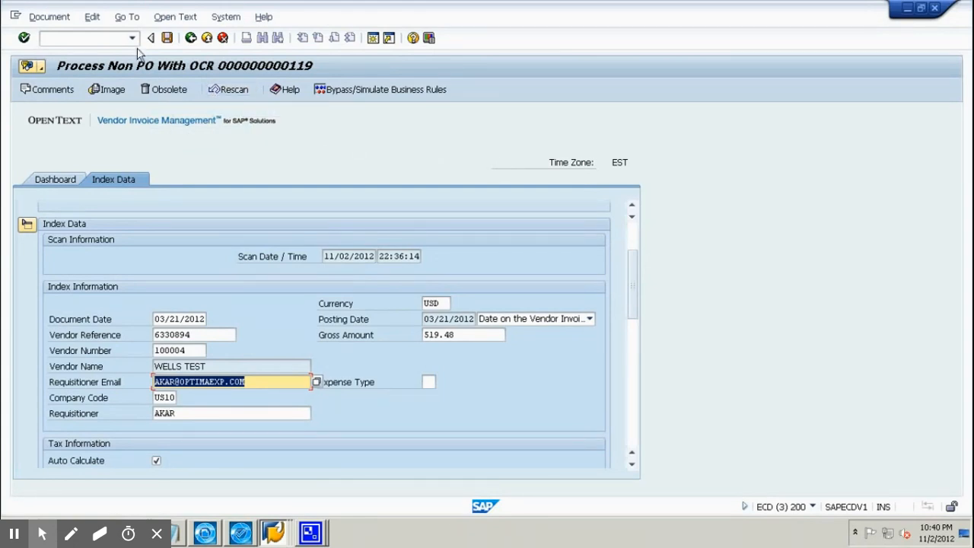
left_click(167, 38)
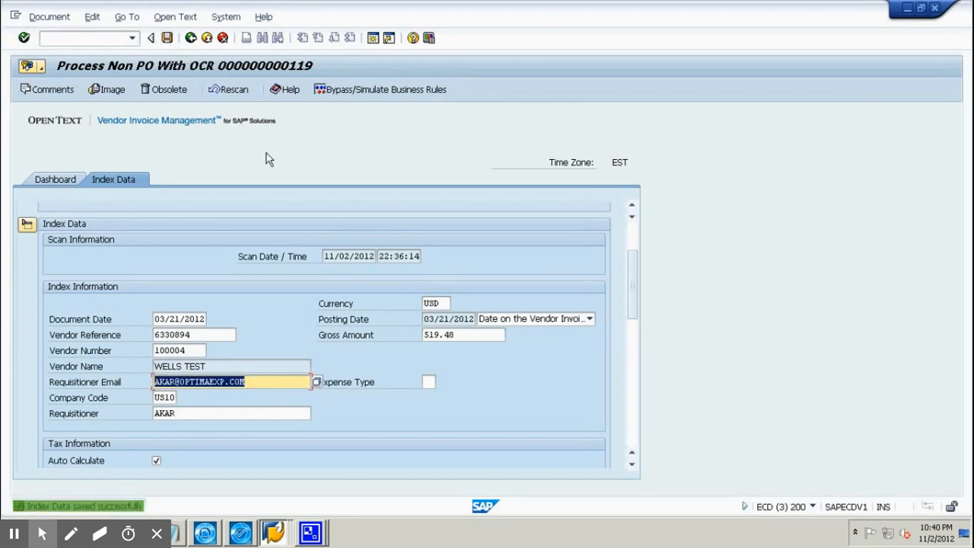
left_click(354, 90)
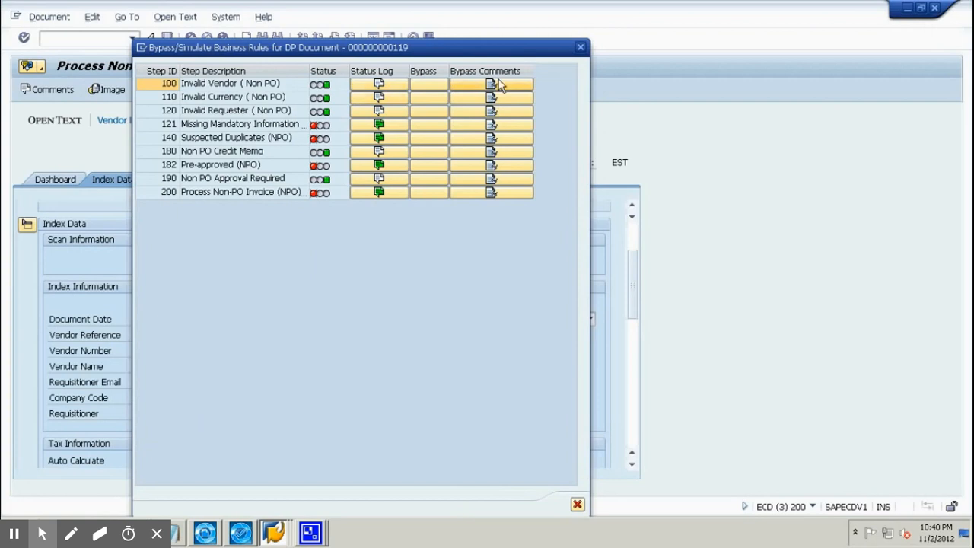
Check the Missing Mandatory Information rule, then set Expense Type to DG (Domestic GM).
left_click(262, 130)
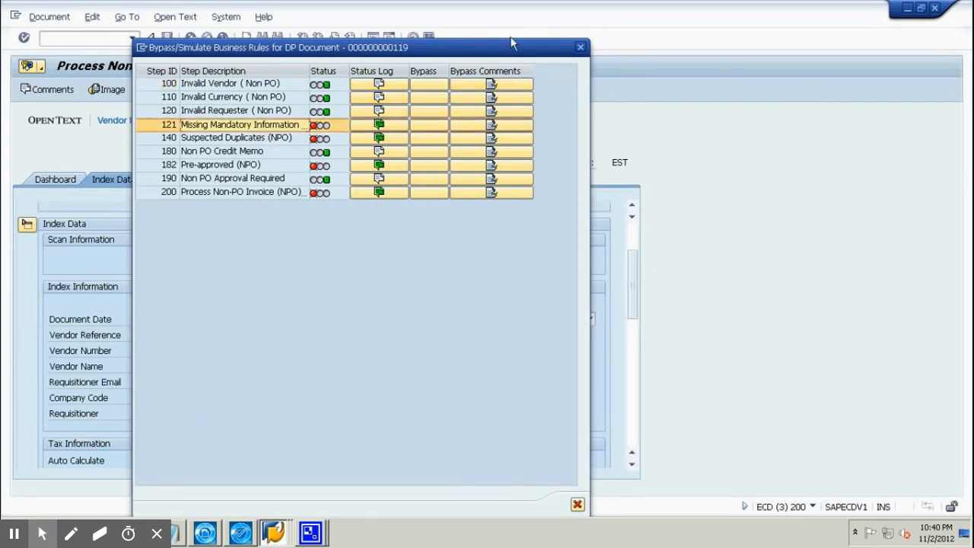
left_click(580, 47)
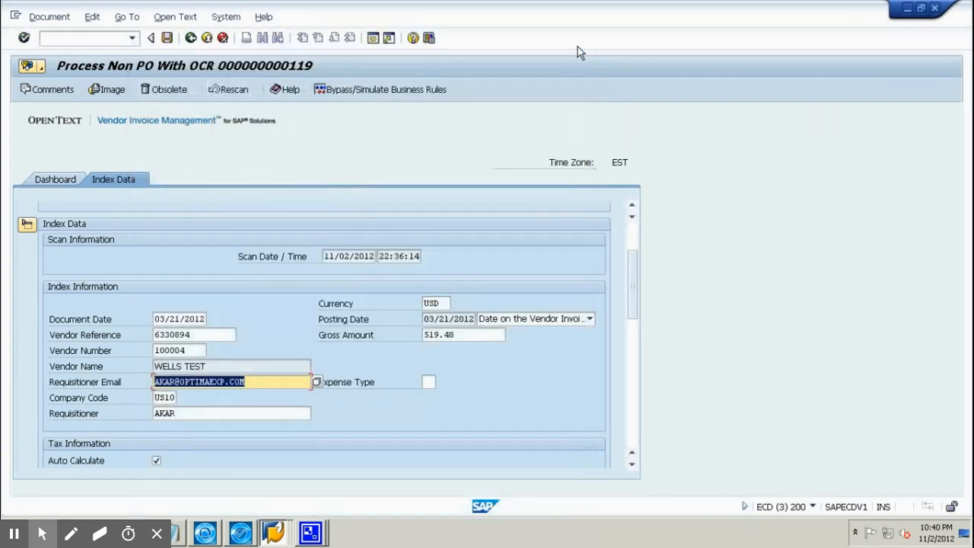
left_click(431, 382)
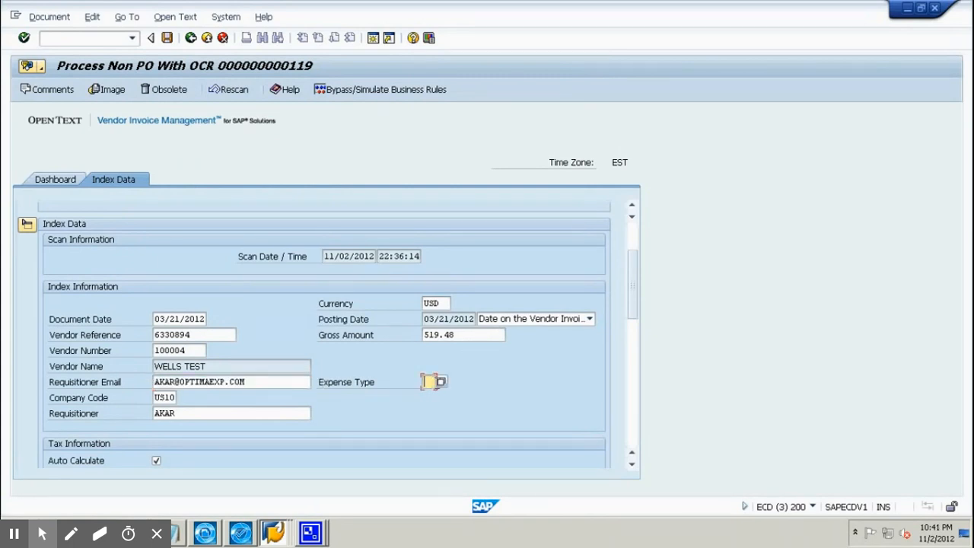
left_click(441, 382)
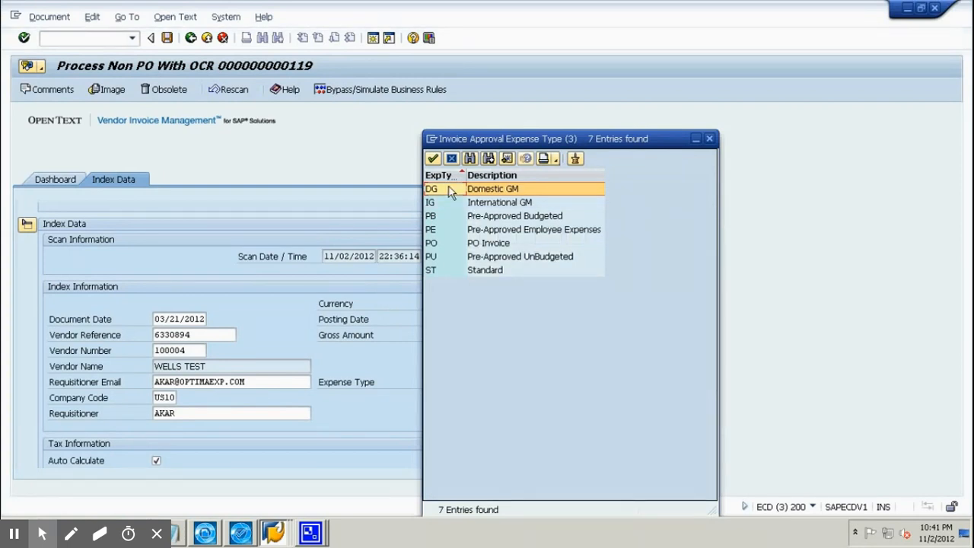
double_click(449, 192)
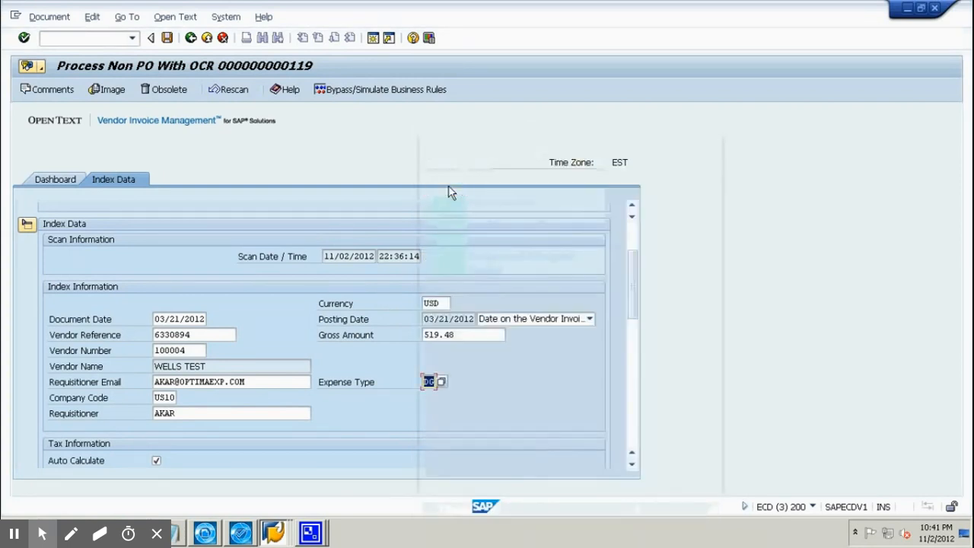
left_click(637, 404)
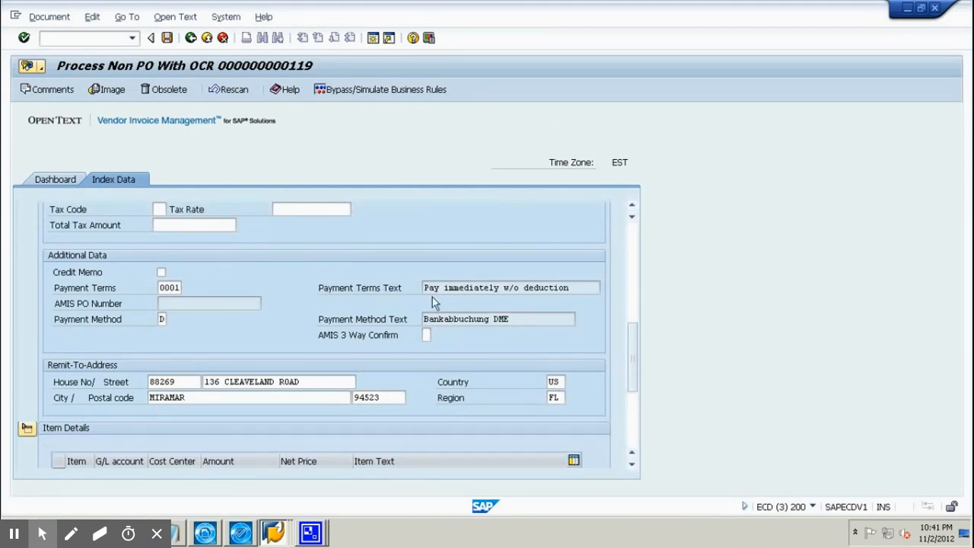
Save the index data, confirm Missing Mandatory Information now passes, and return to the Dashboard tab.
left_click(632, 417)
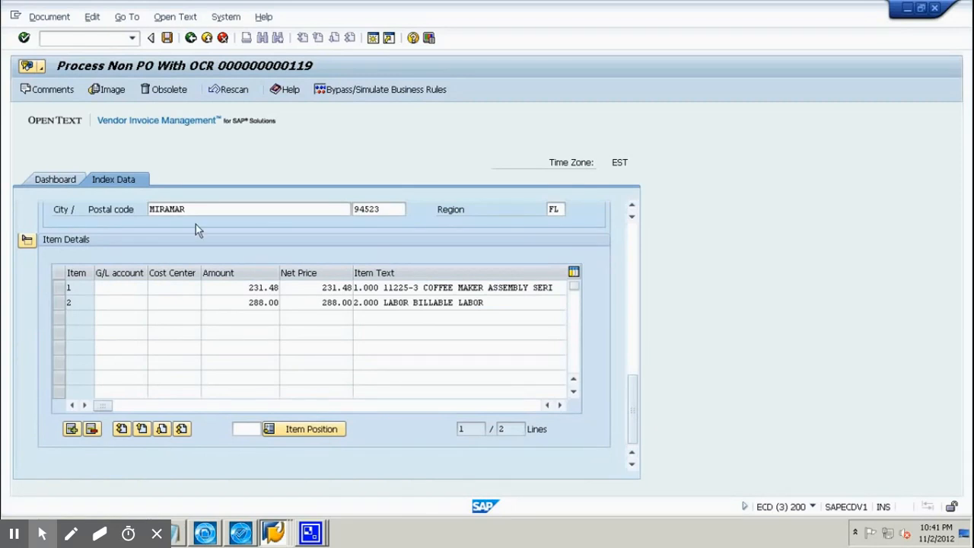
left_click(167, 37)
left_click(370, 96)
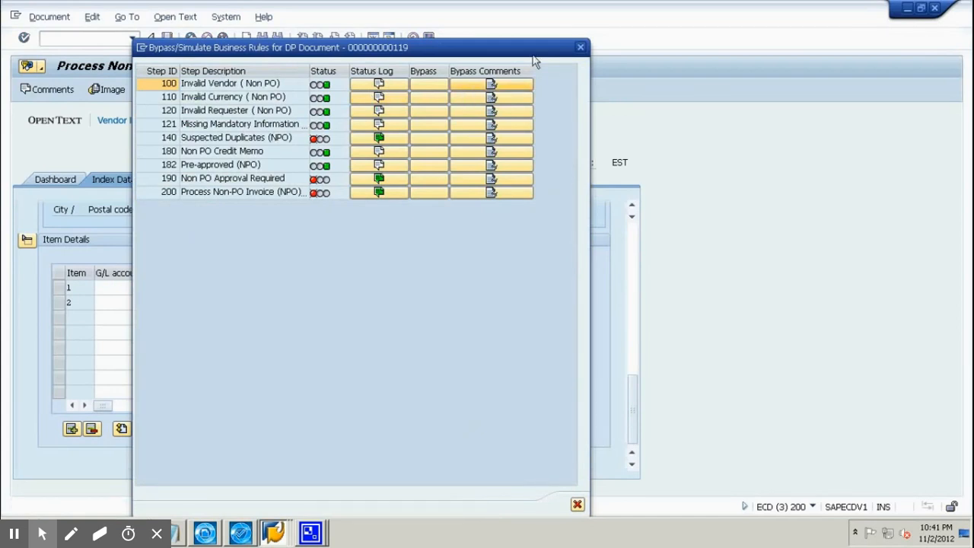
left_click(580, 49)
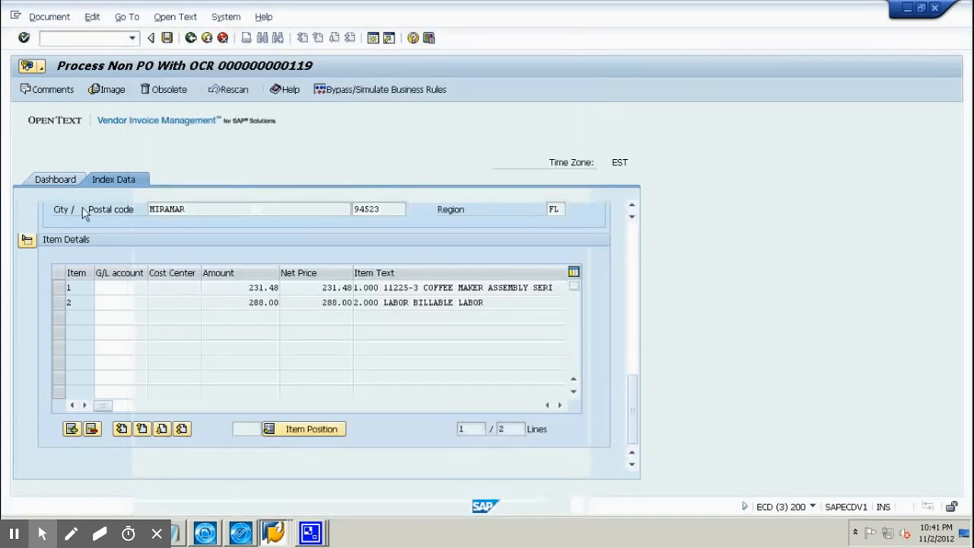
left_click(55, 181)
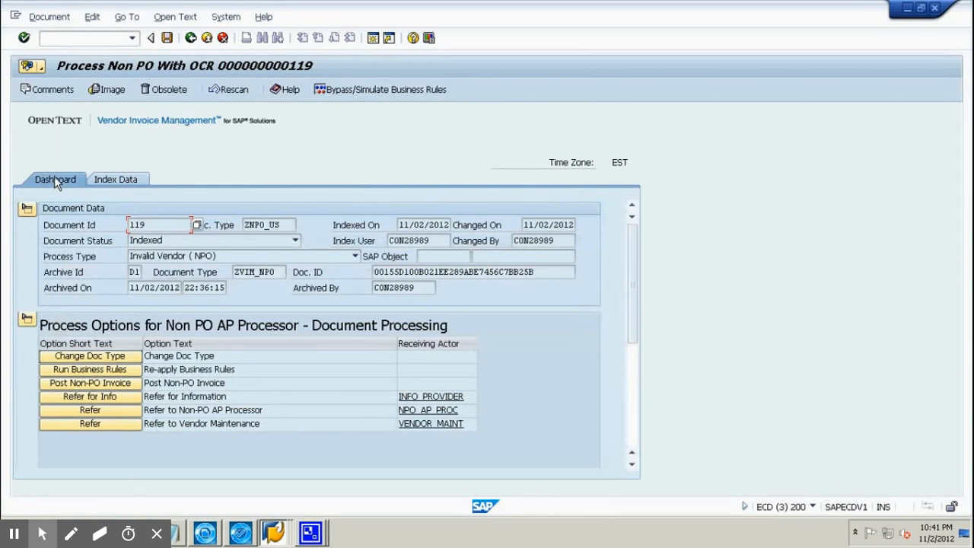
Run the business rules, refresh the cockpit and reopen document 119 from the Suspected Duplicate (NPO) queue.
left_click(122, 369)
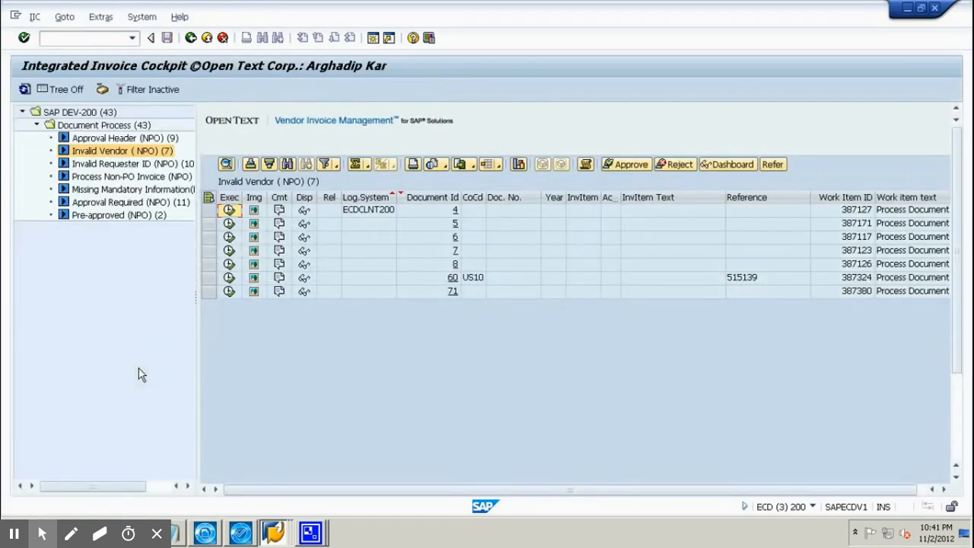
left_click(24, 89)
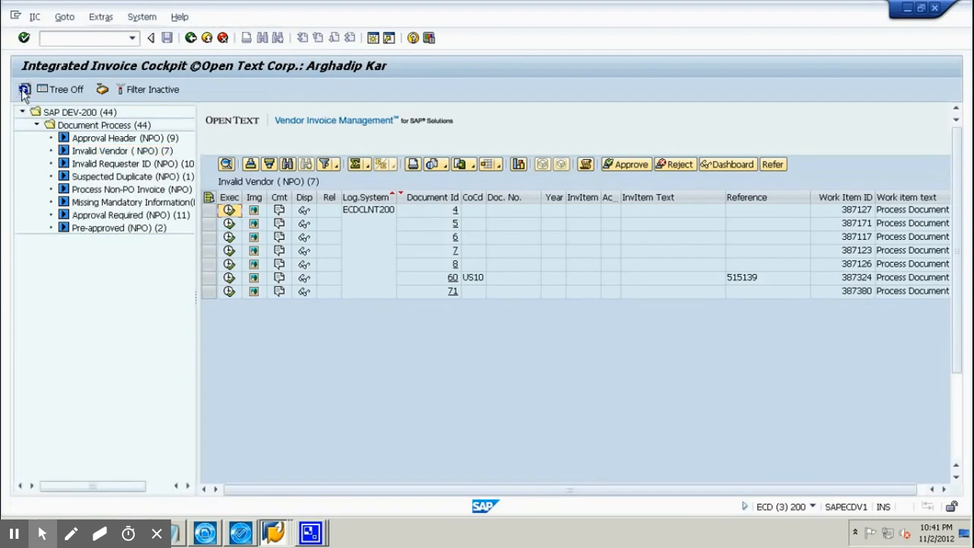
left_click(97, 177)
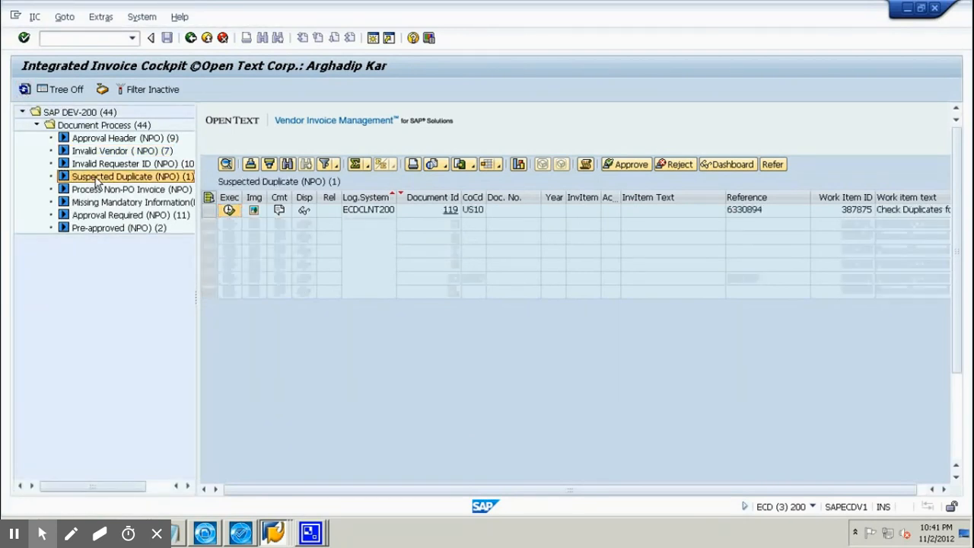
left_click(228, 211)
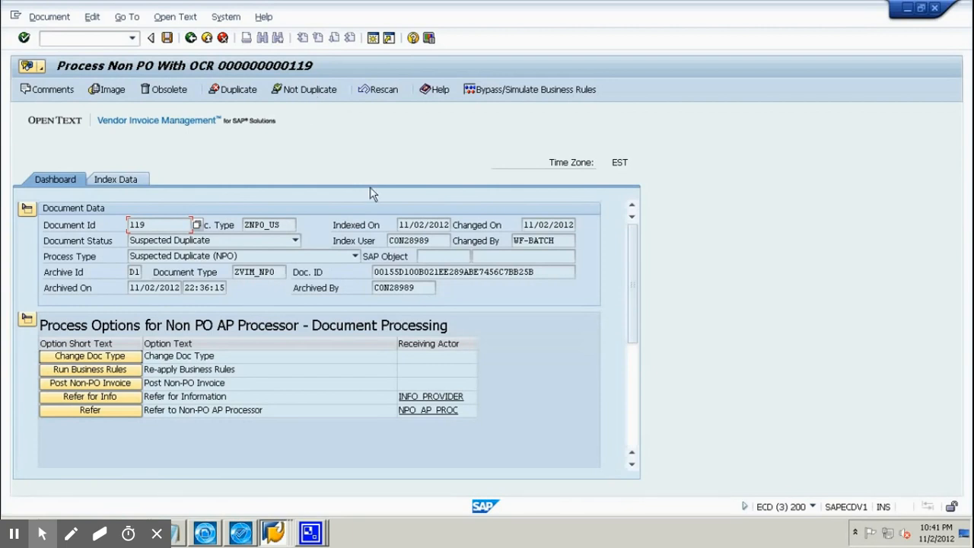
Review the process log, then scroll the index data to the six duplicate vendor 100004 invoices (documents 84–114).
left_click(630, 433)
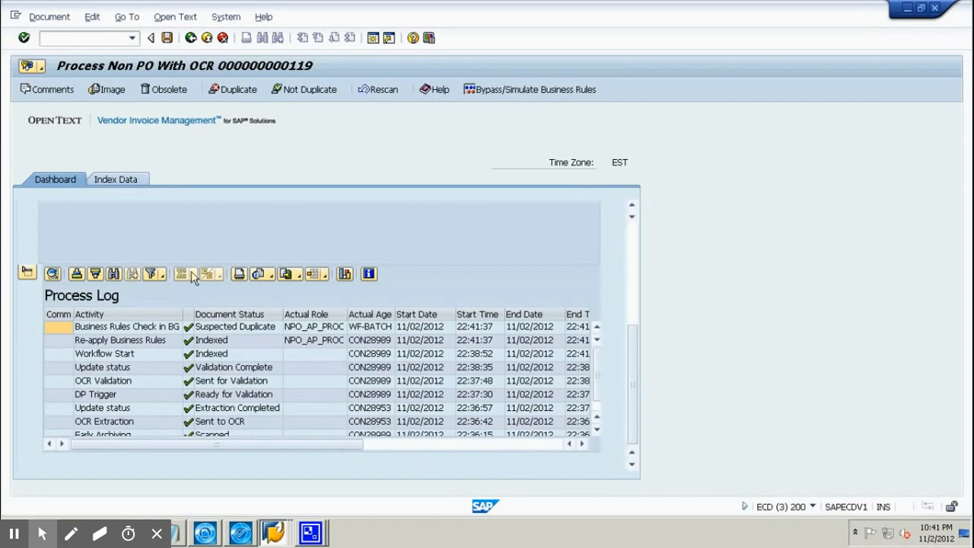
left_click(111, 179)
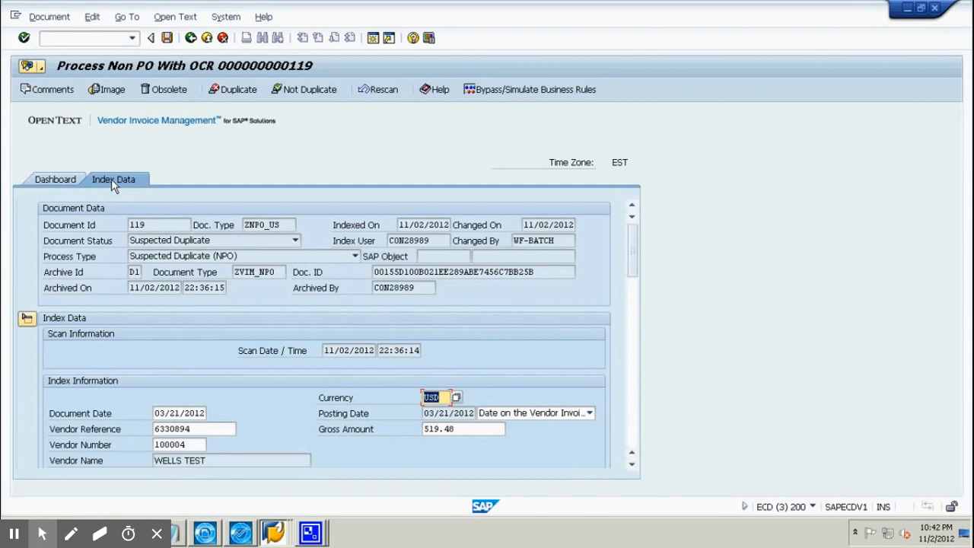
left_click(638, 435)
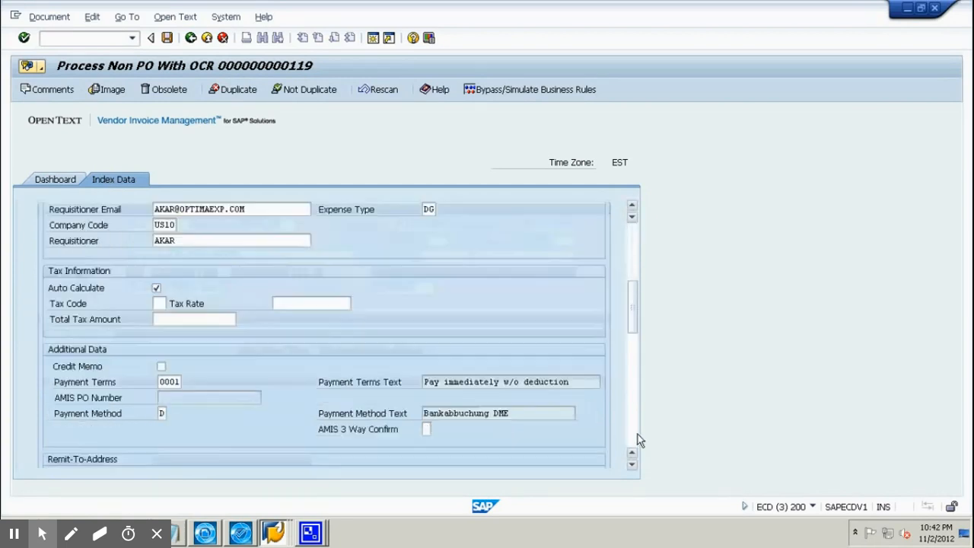
left_click(638, 439)
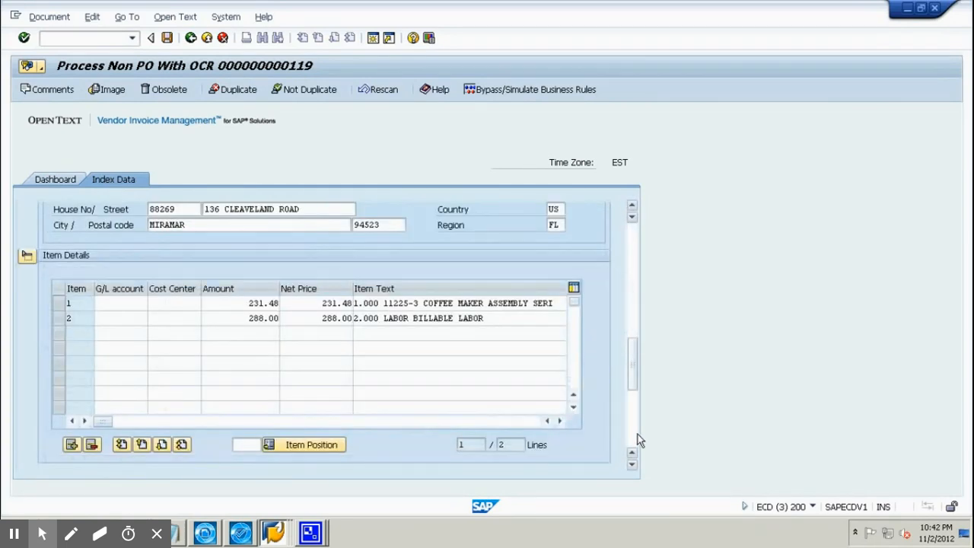
left_click(637, 440)
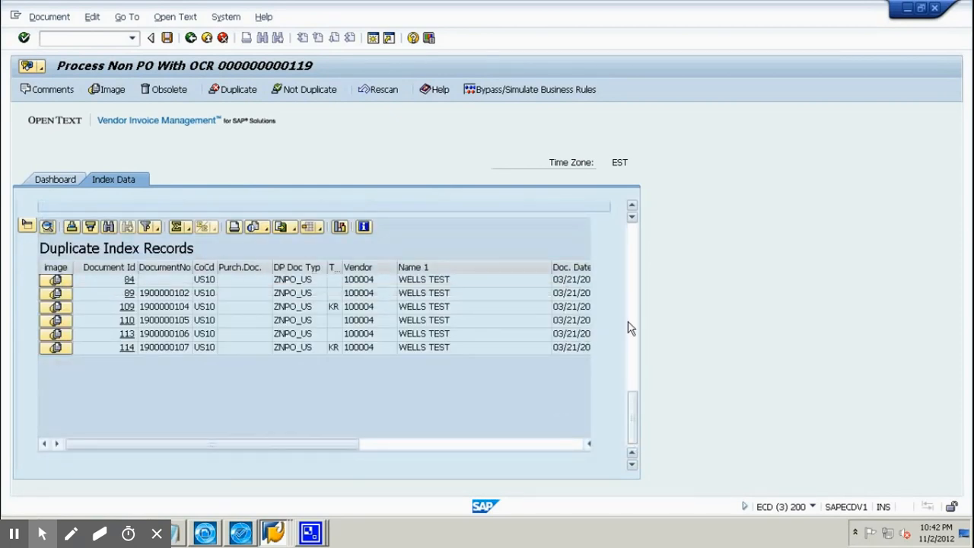
left_click(635, 277)
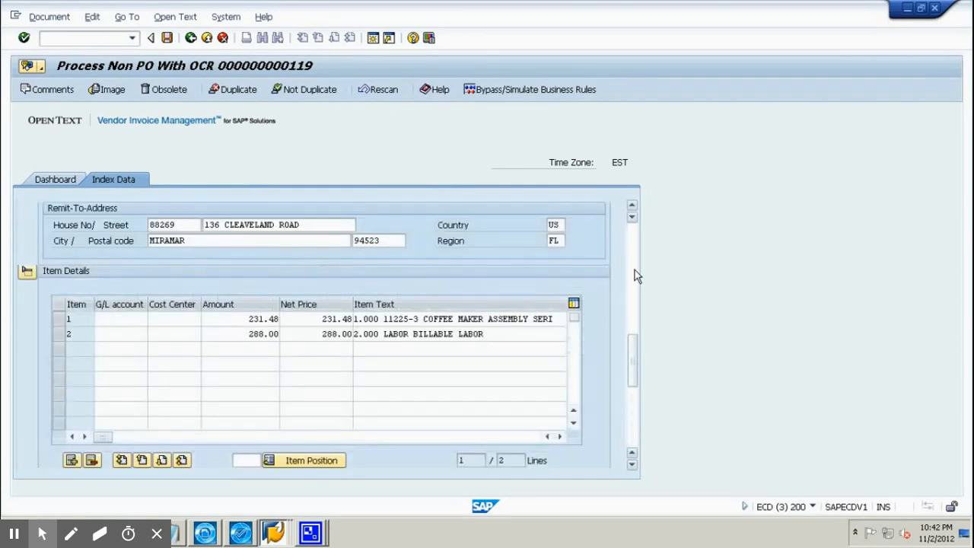
left_click(636, 276)
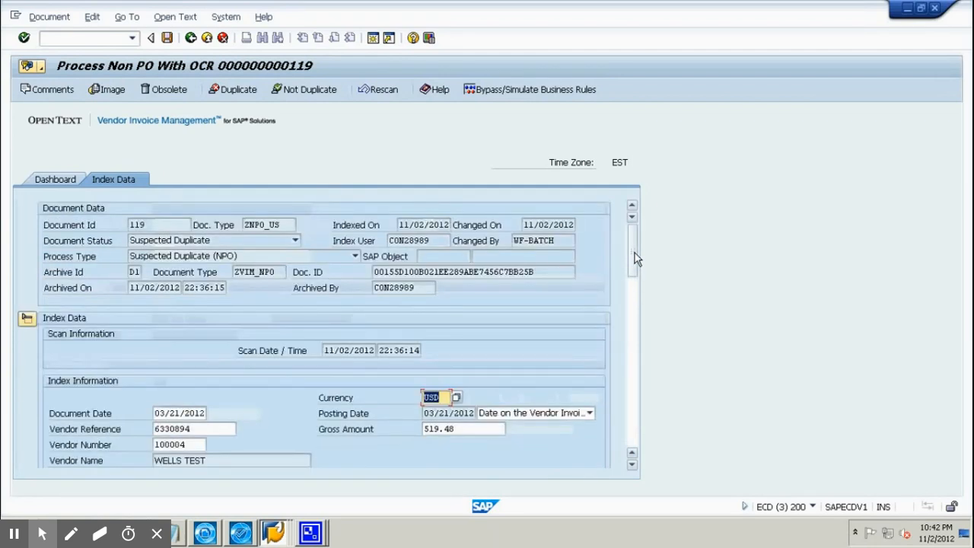
Correct the gross amount by replacing its last two digits with 50.
left_click(472, 430)
key("BackSpace")
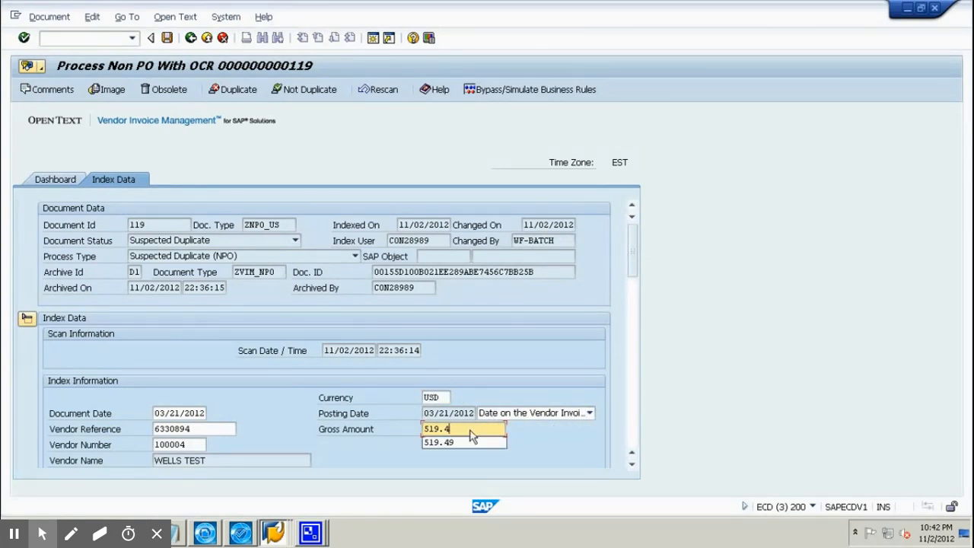
key("BackSpace")
type("50")
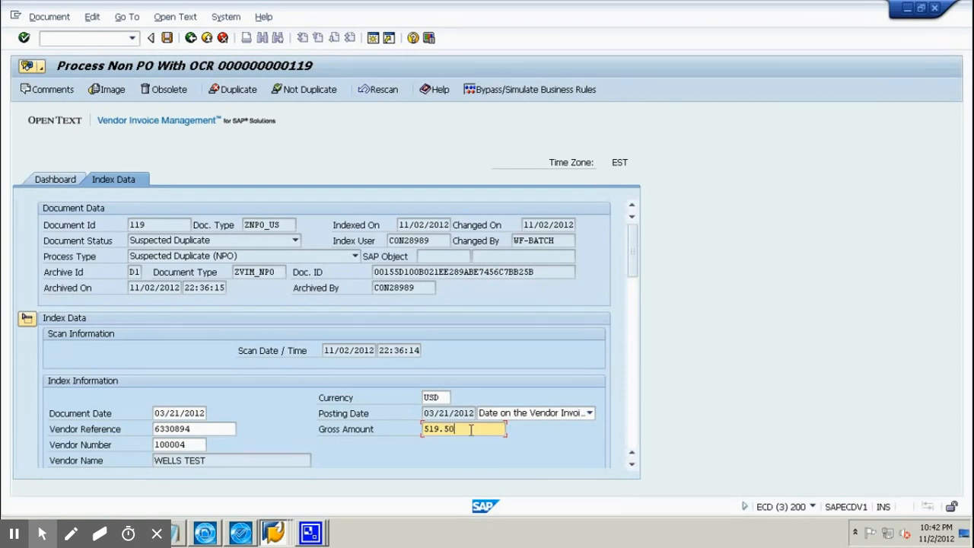
Change the last digit of line 2's net price to 3, save, and simulate the business rules.
left_click(635, 439)
left_click(636, 440)
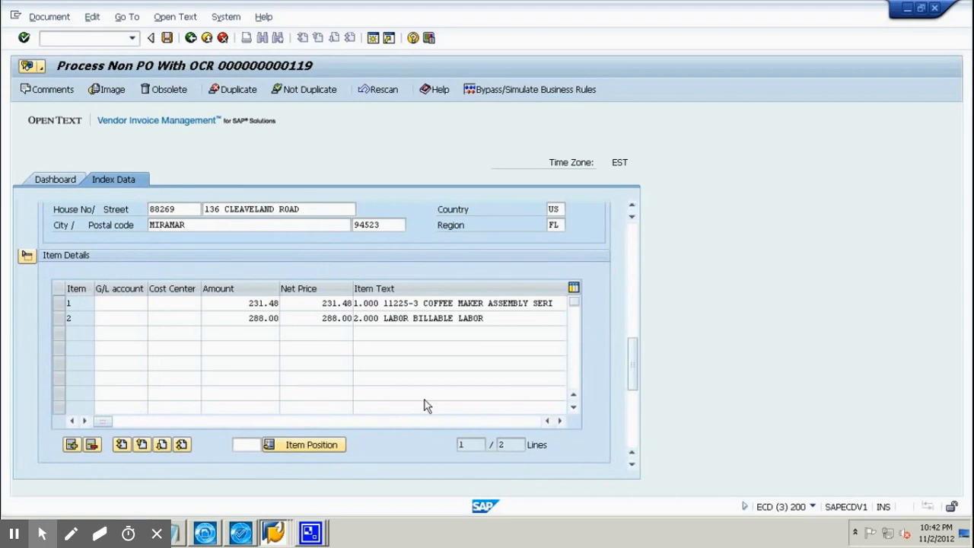
left_click_drag(352, 320, 352, 320)
left_click(350, 320)
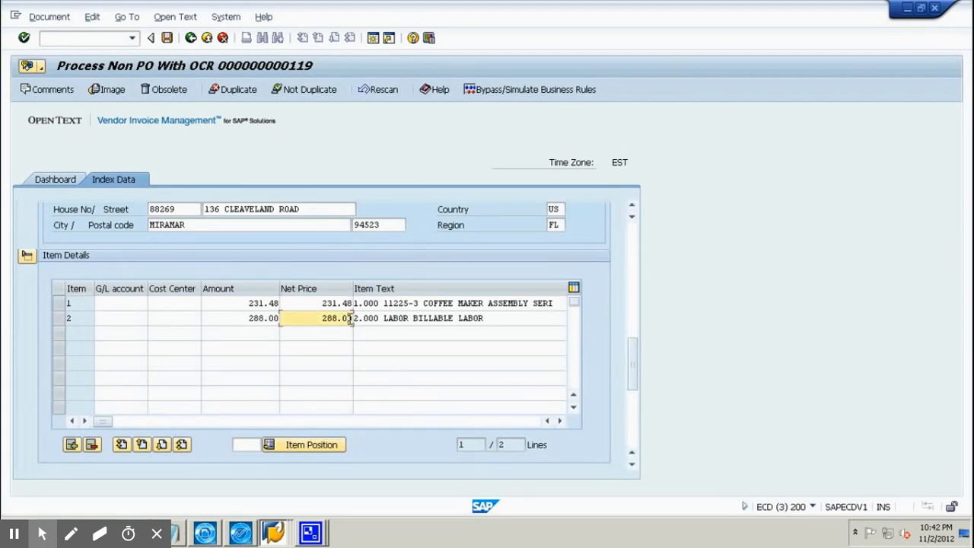
key("BackSpace")
type("3")
left_click(171, 41)
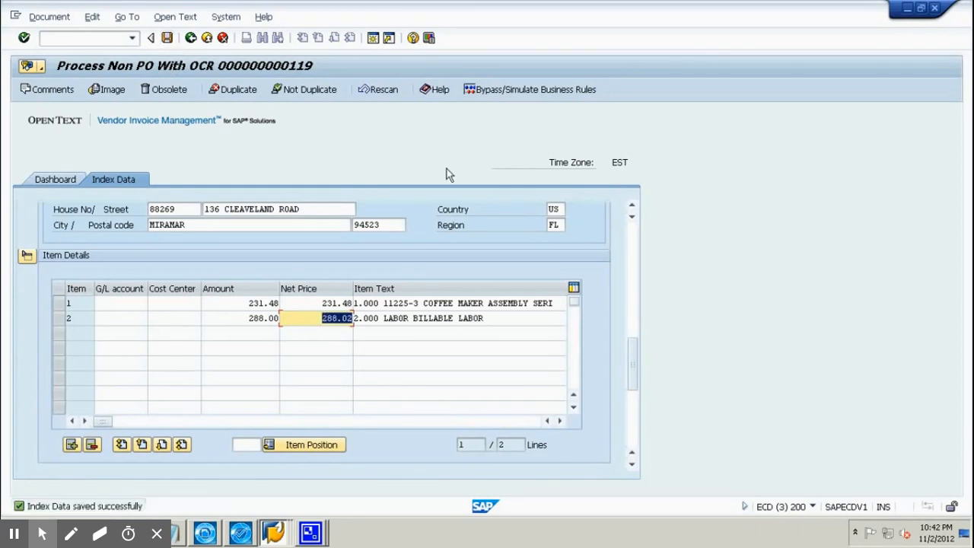
left_click(526, 92)
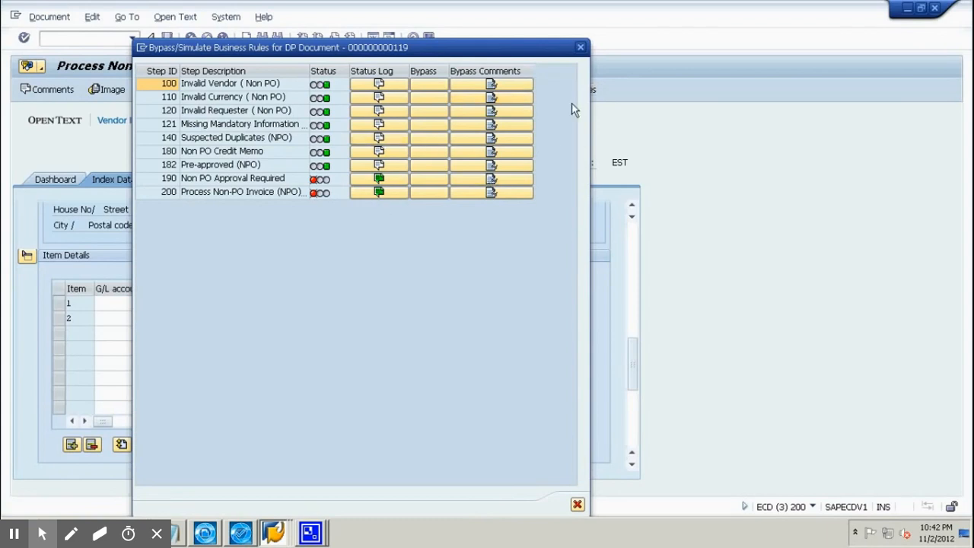
Close the rule simulation and run the business rules again from document 119's dashboard.
left_click(581, 48)
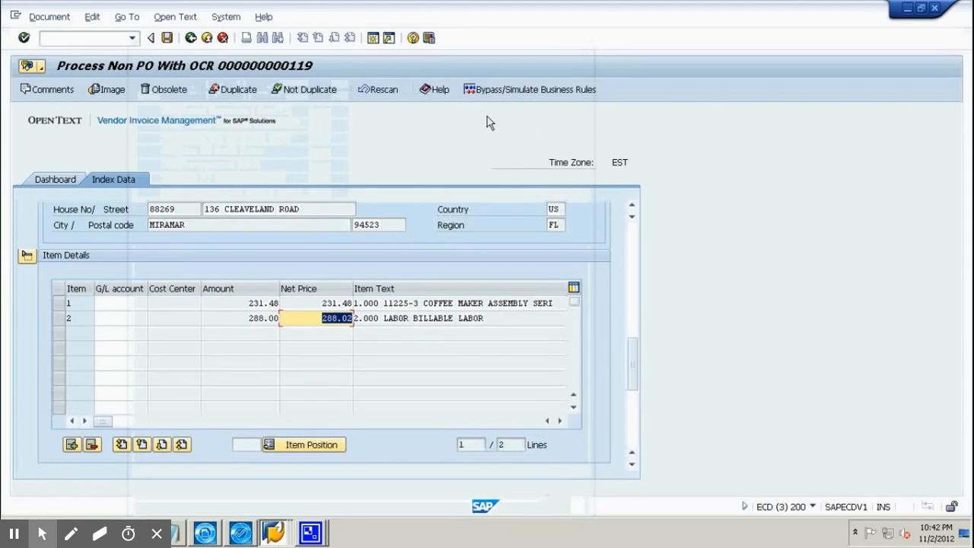
left_click(64, 181)
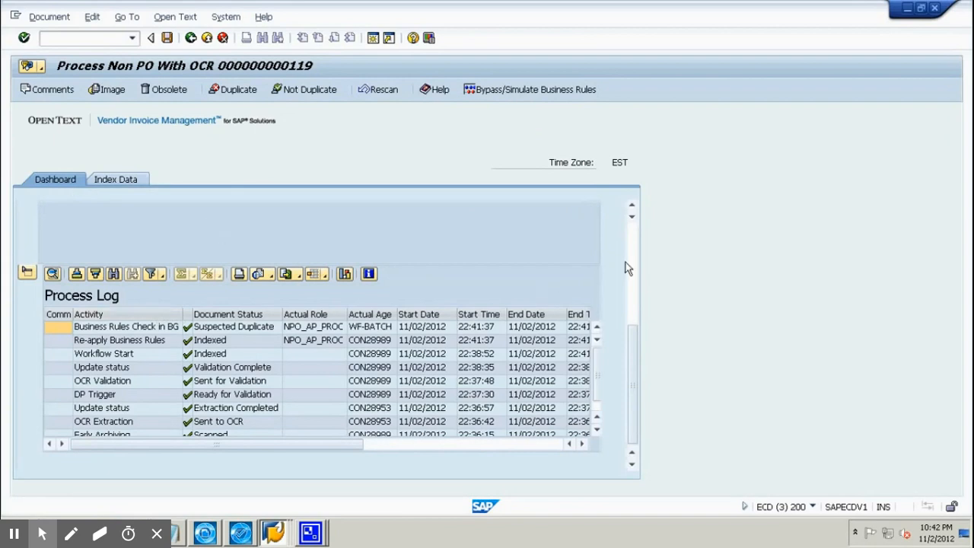
scroll(625, 262, "up", 5)
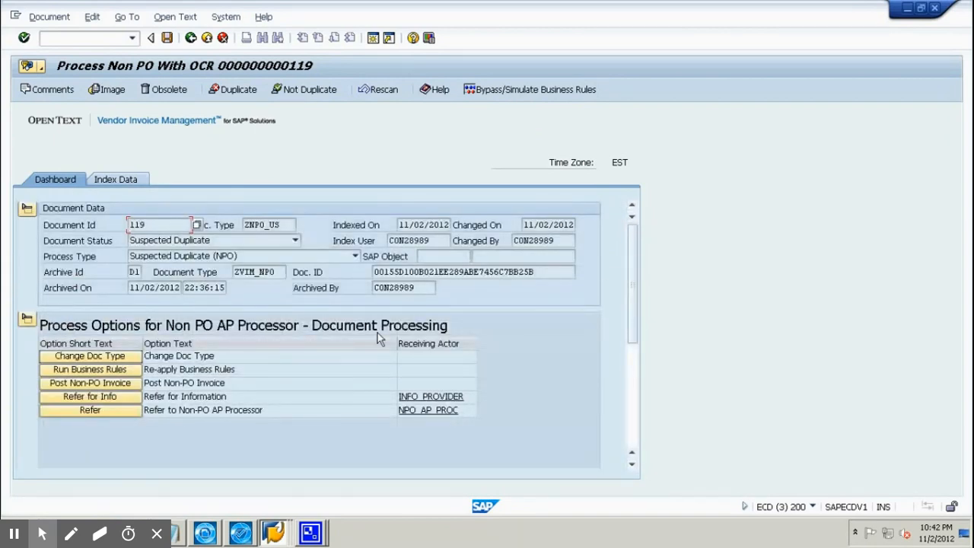
left_click(90, 369)
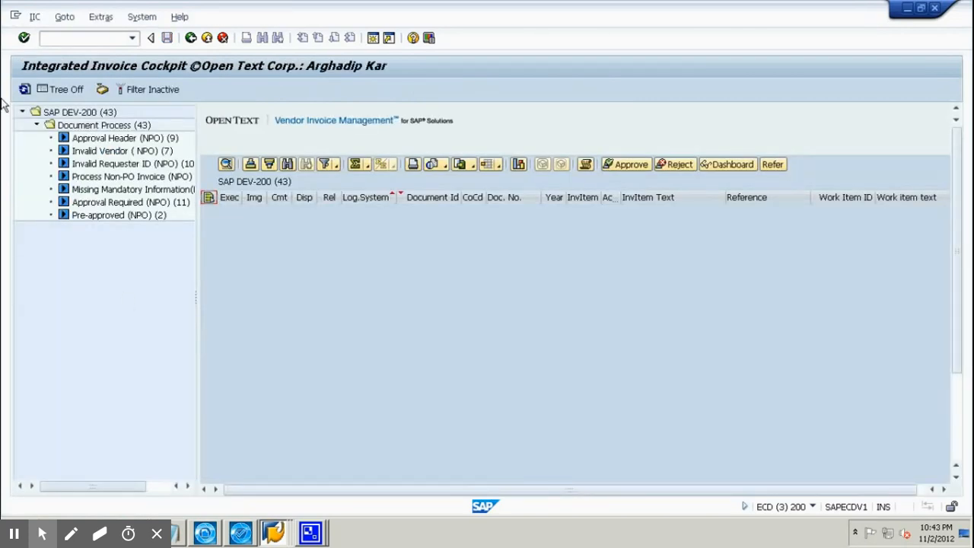
Refresh the inbox and execute document 119 from the Approval Required (NPO) list.
left_click(25, 89)
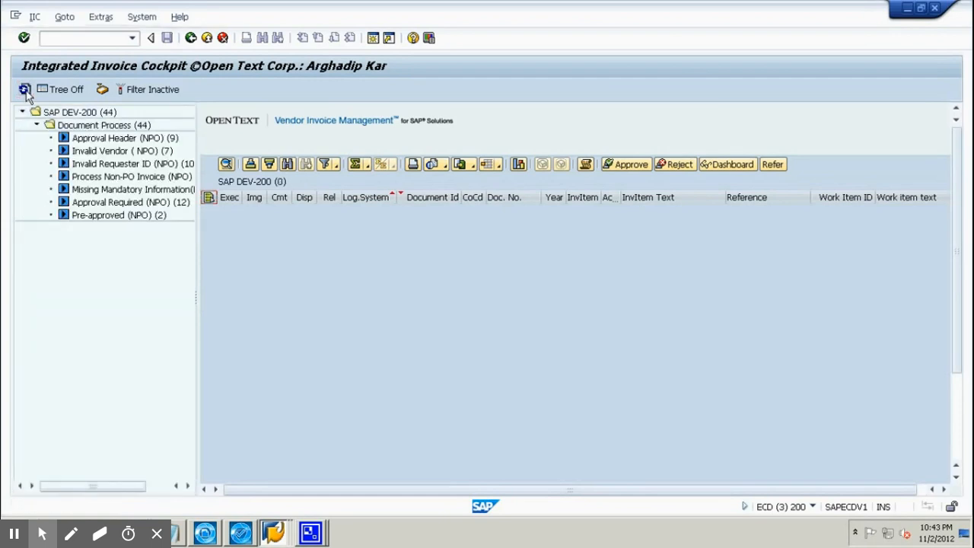
left_click(109, 203)
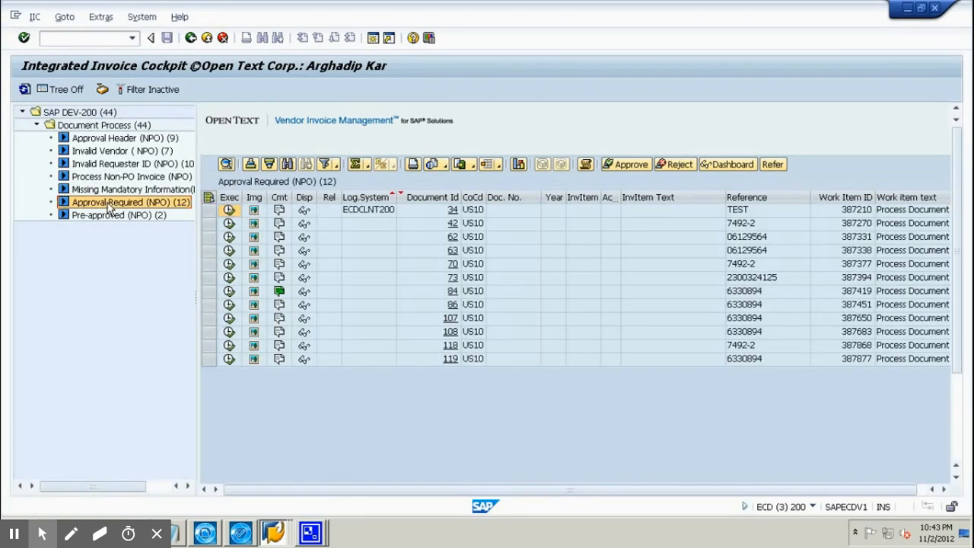
left_click(229, 360)
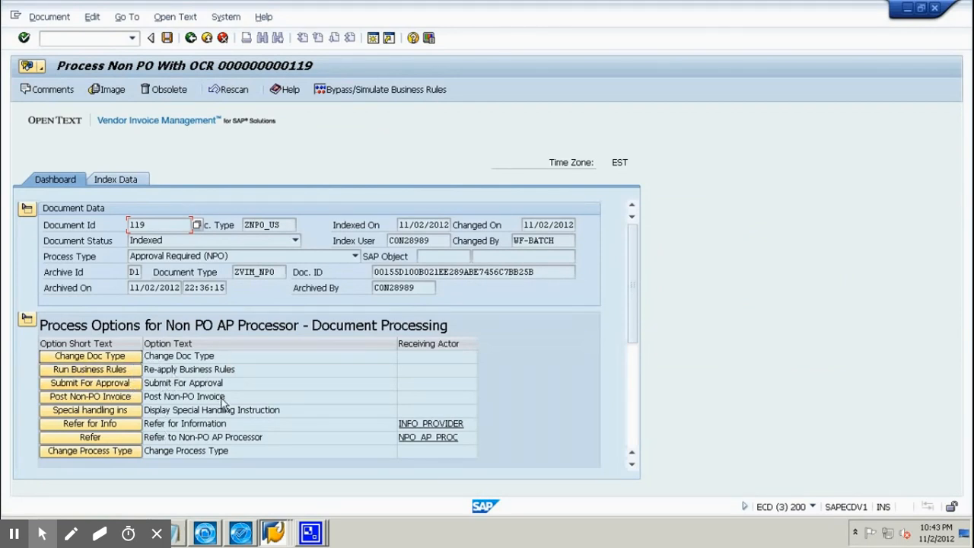
Submit invoice 119 for approval with the second listed user as requester and matching requisitioner ID.
left_click(117, 385)
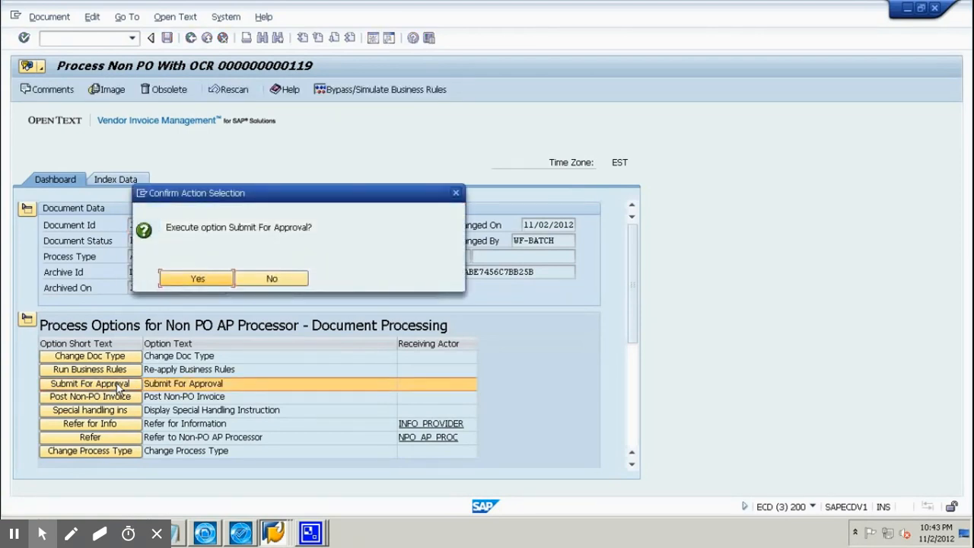
left_click(217, 282)
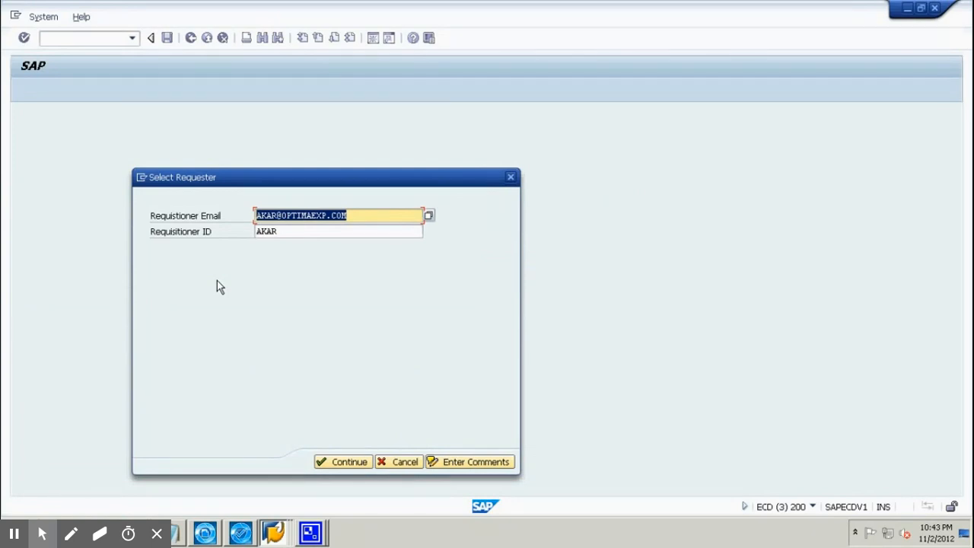
left_click(431, 216)
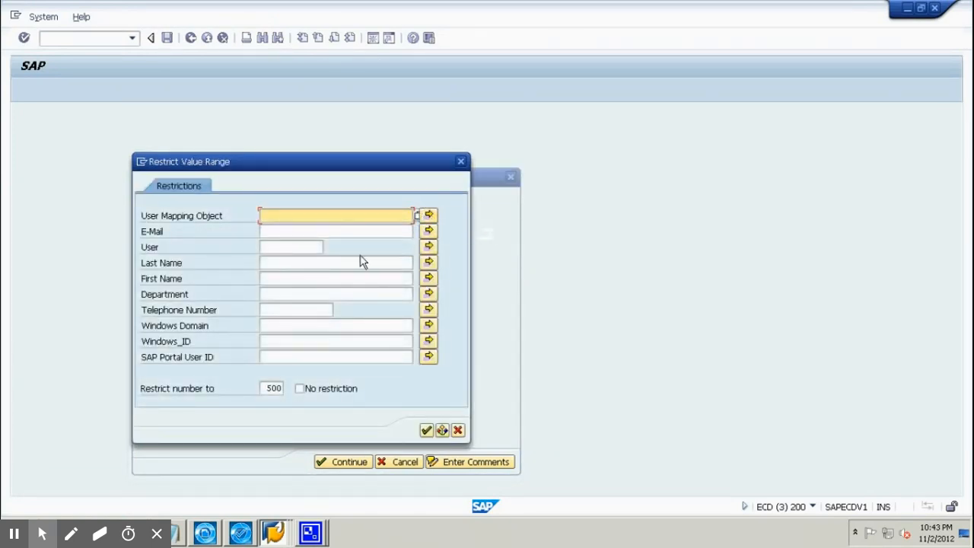
key("Return")
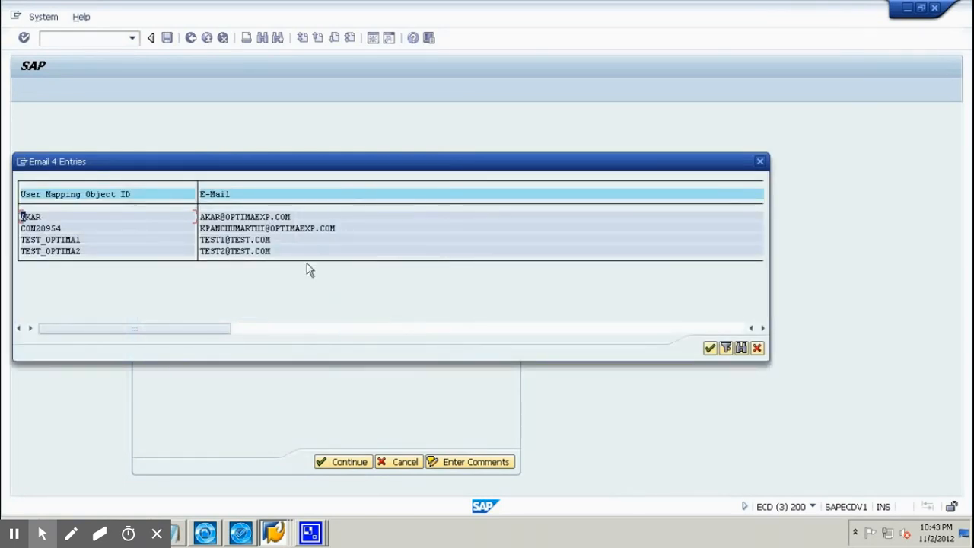
double_click(109, 228)
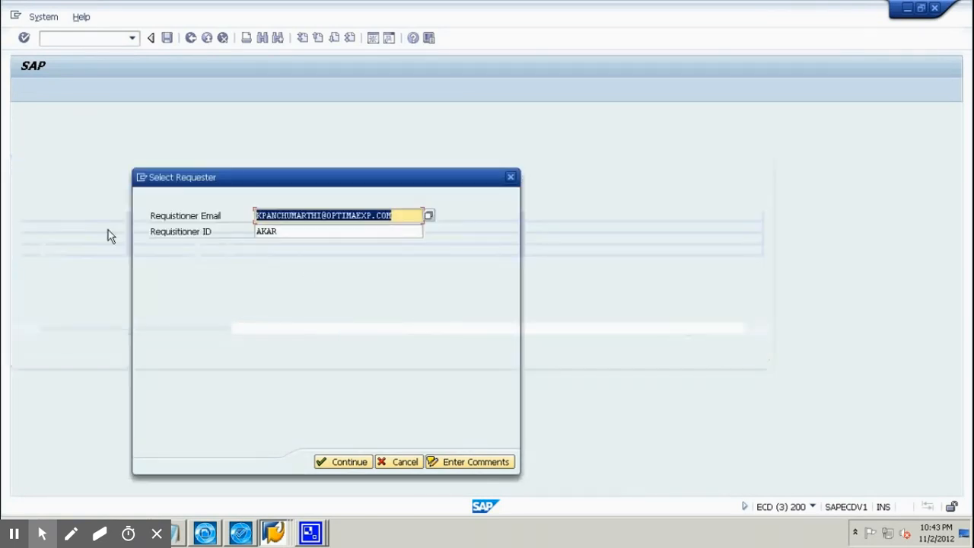
left_click(279, 232)
key("BackSpace")
key("BackSpace")
key("BackSpace")
key("BackSpace")
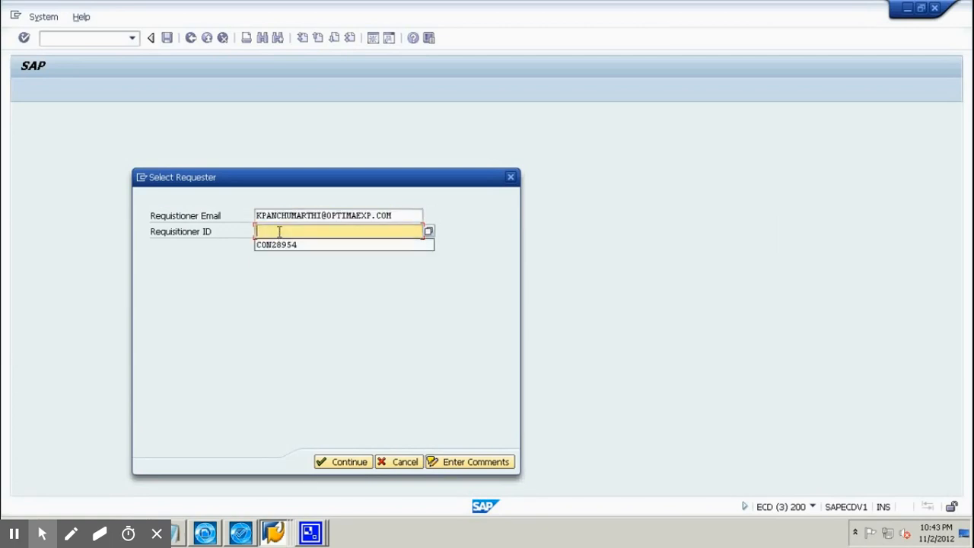
left_click(280, 246)
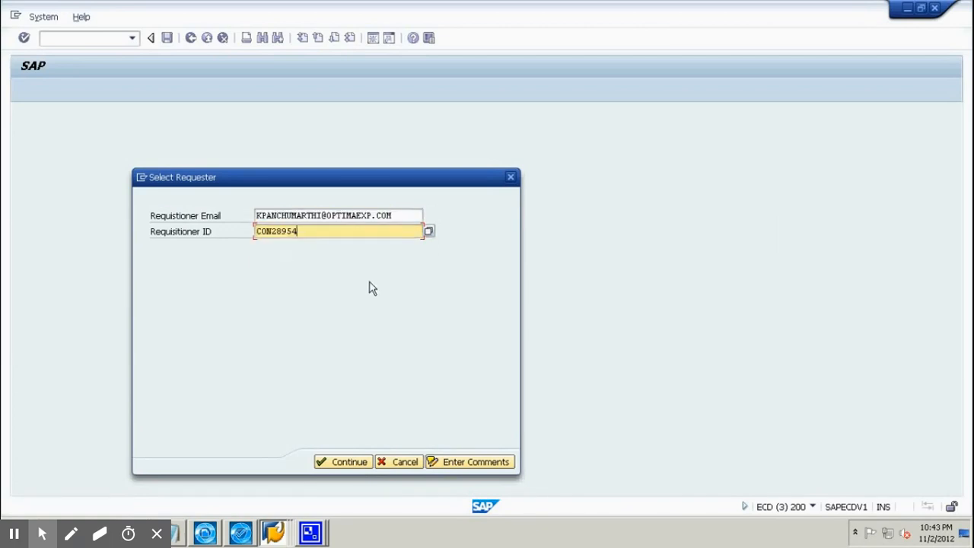
left_click(349, 466)
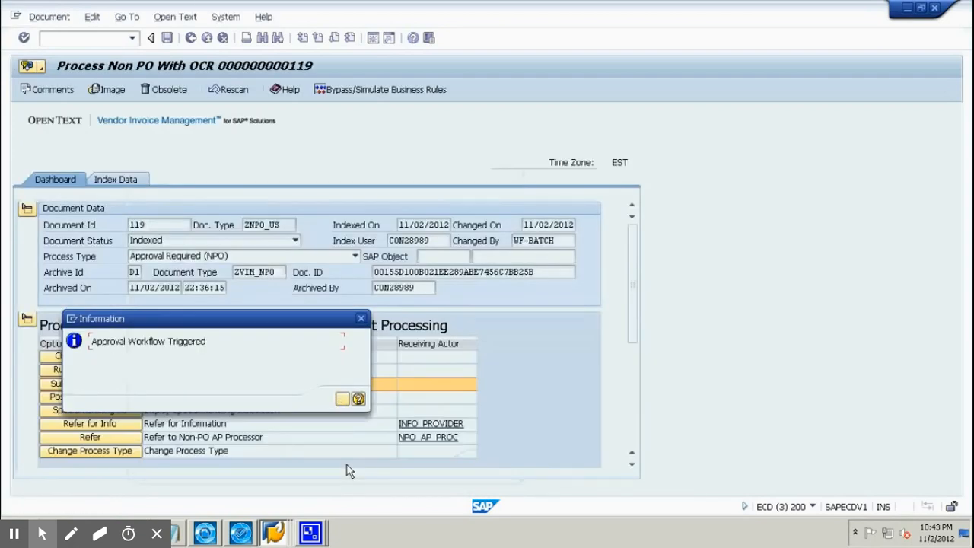
Acknowledge the workflow message, refresh the cockpit and show the Approval Header (NPO) documents.
left_click(343, 400)
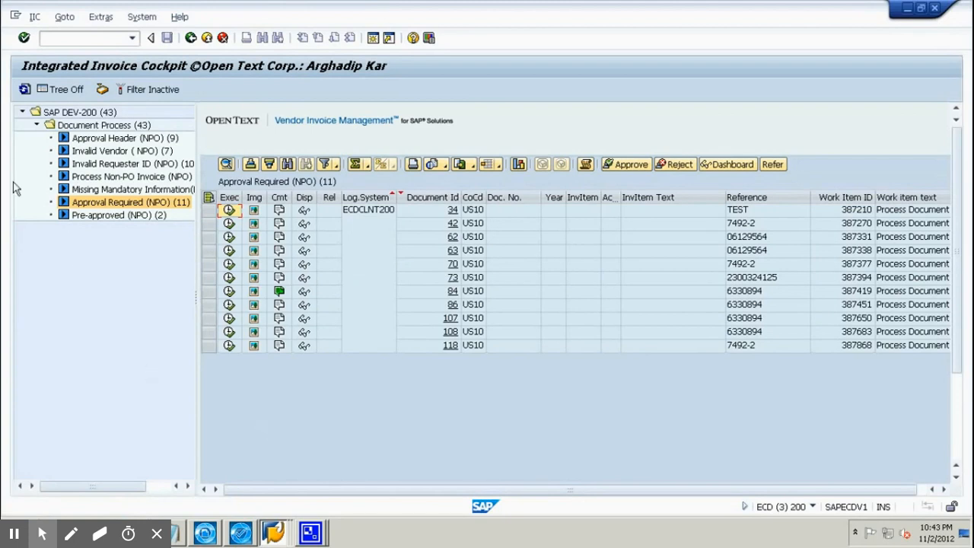
left_click(24, 89)
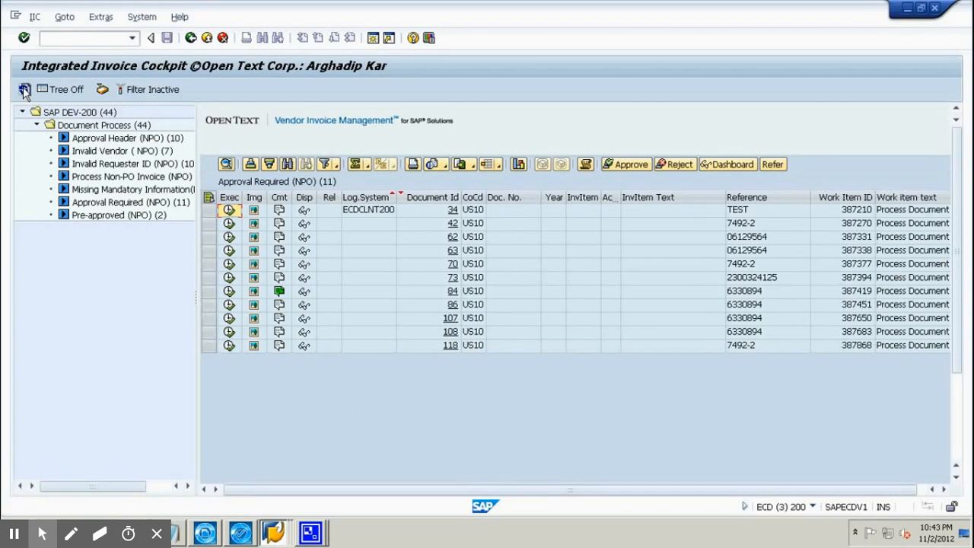
left_click(92, 141)
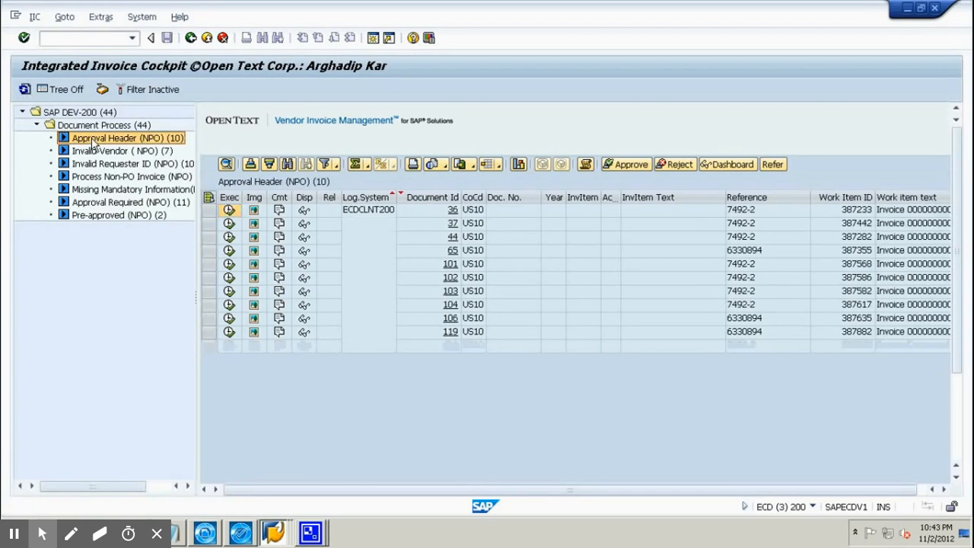
left_click(115, 37)
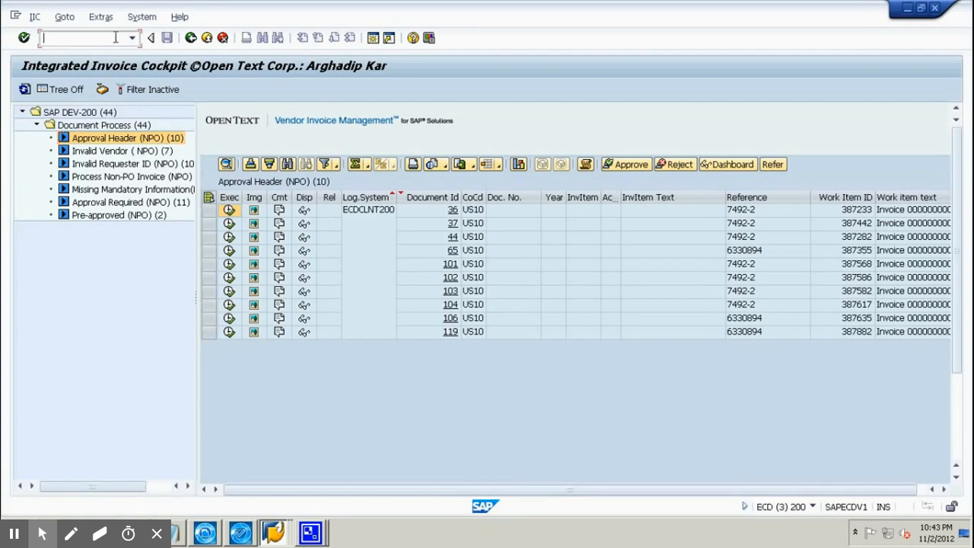
In /oswi6, choose object type /OPT/V1001 and enter DocId 119 as the object key.
type("/oswi6")
key("Return")
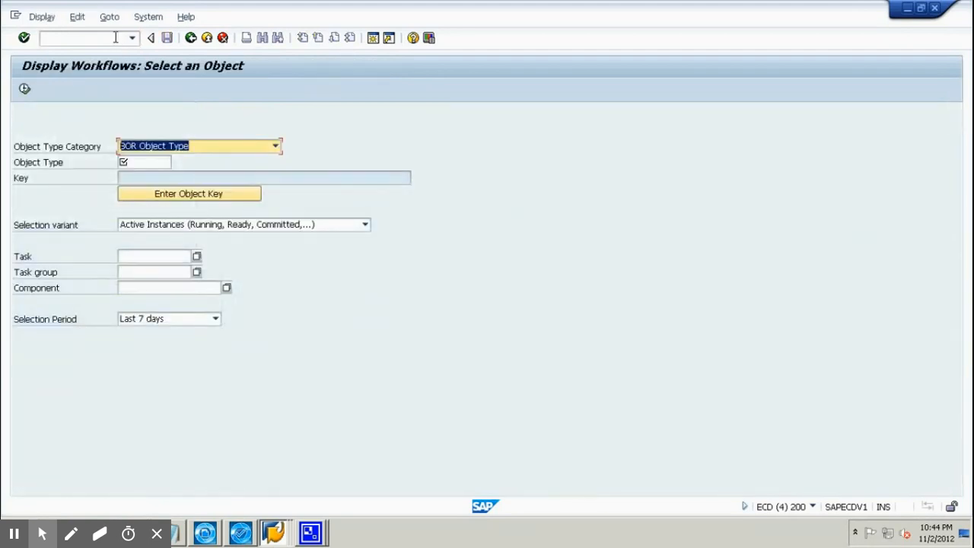
left_click(156, 162)
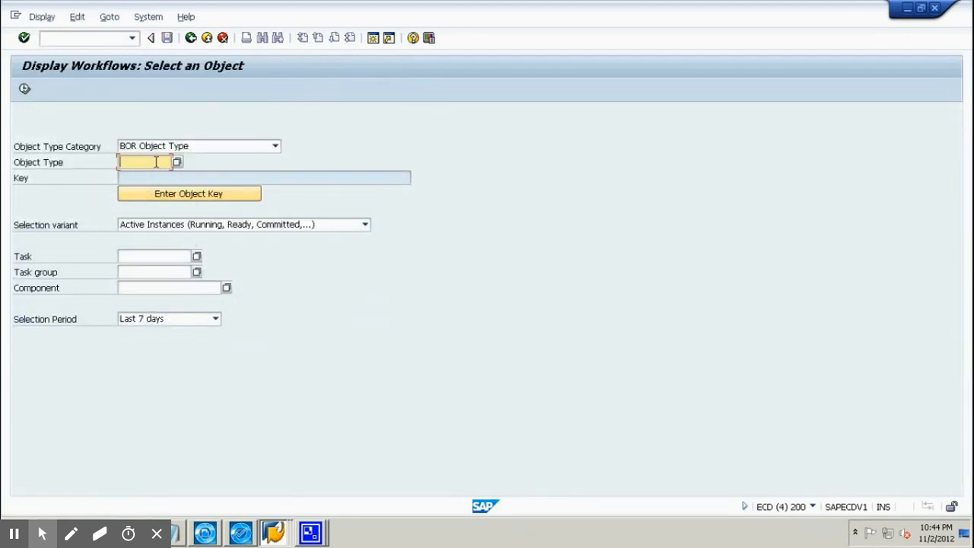
left_click(156, 163)
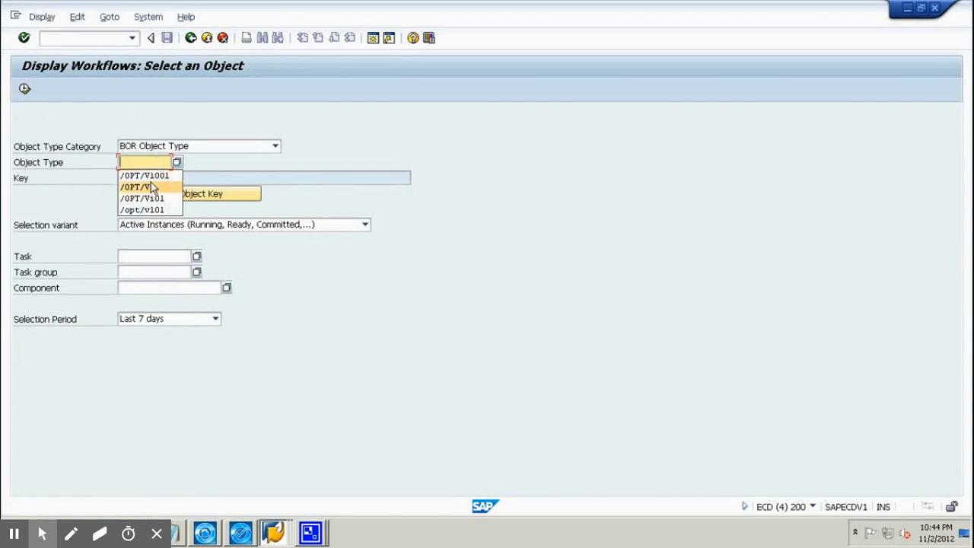
left_click(155, 175)
left_click(160, 196)
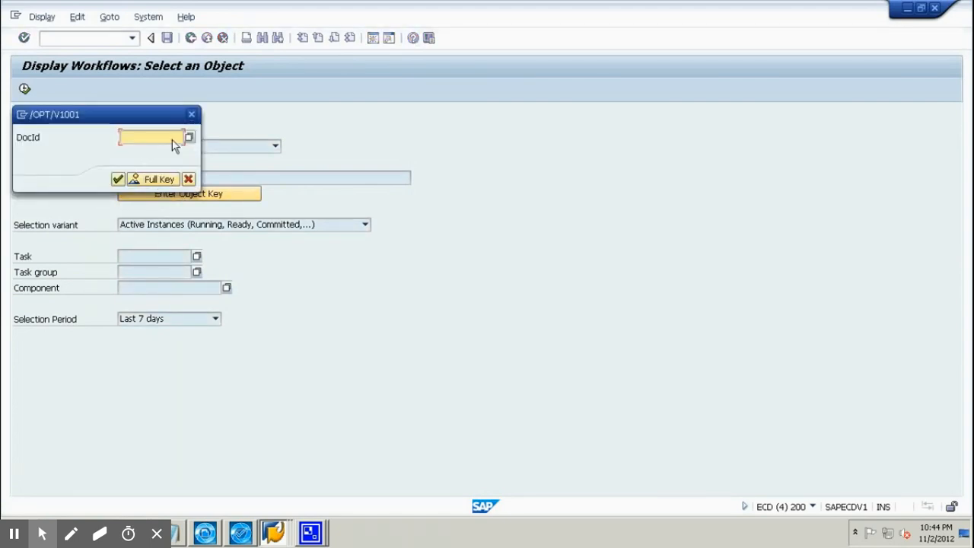
type("119")
key("Return")
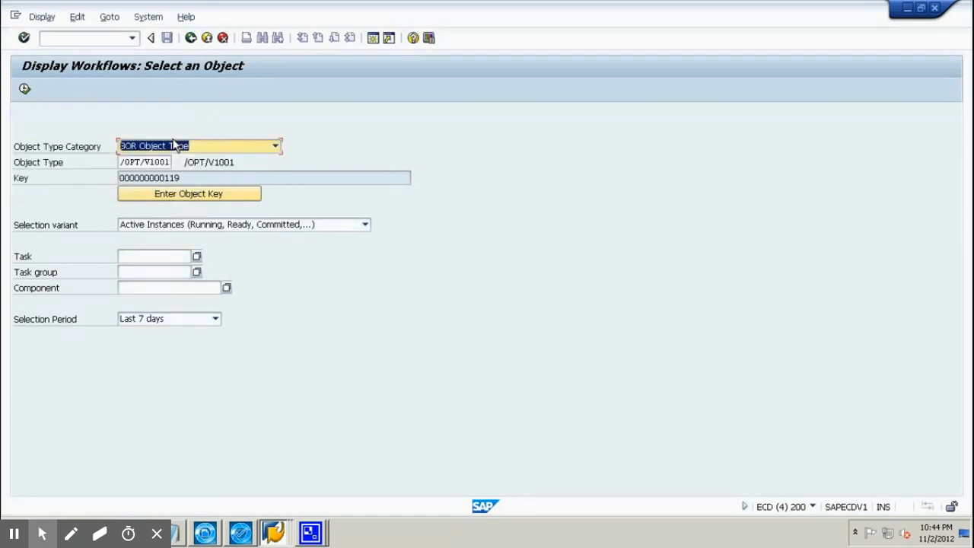
Display document 119's linked workflows, check the approval step's recipients, then exit the transaction.
left_click(25, 89)
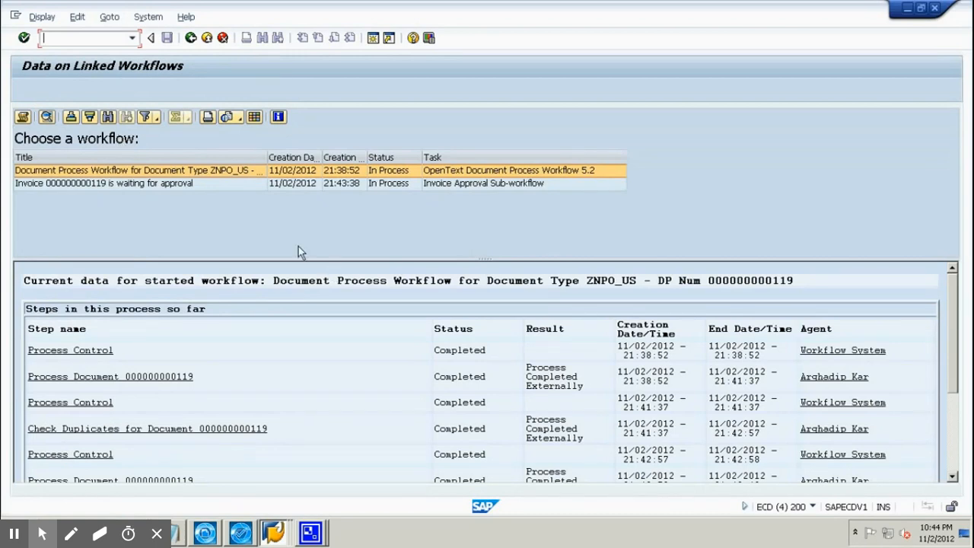
left_click(202, 185)
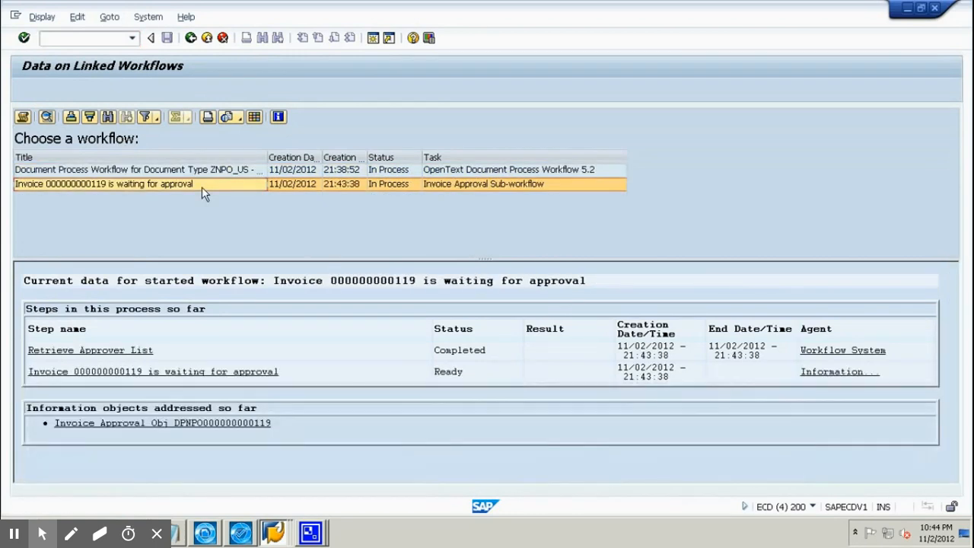
left_click(845, 373)
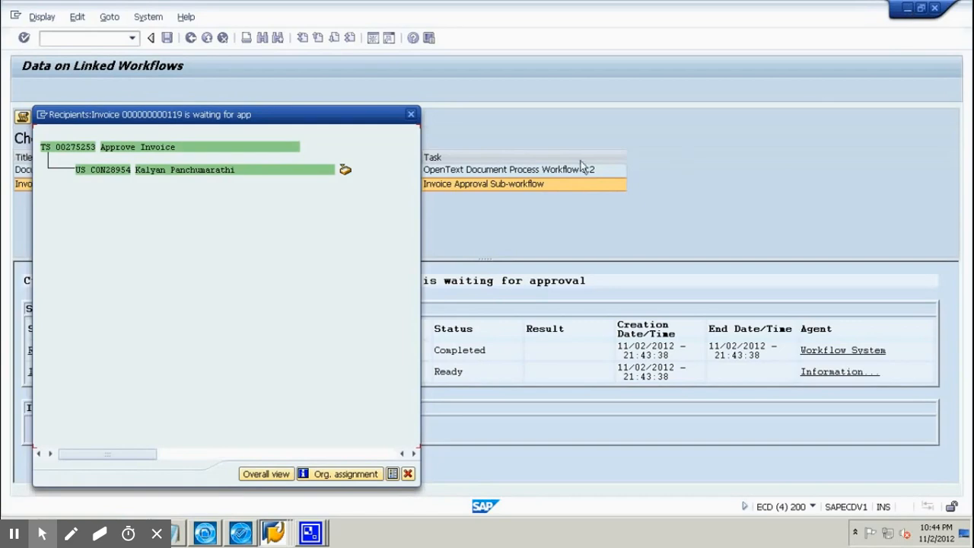
left_click(411, 114)
left_click(907, 8)
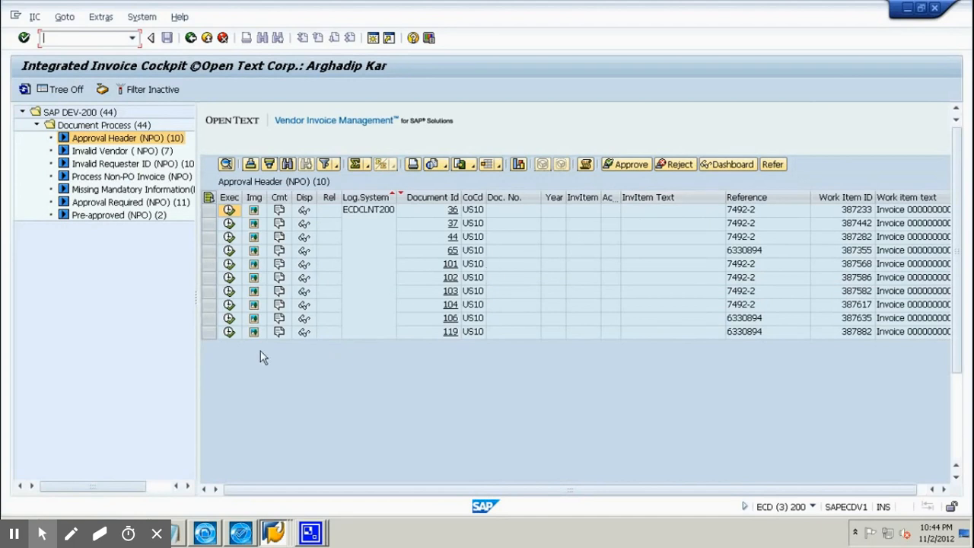
Open invoice 119's Approve Invoice work item and opt to enter accounting information myself.
left_click(229, 332)
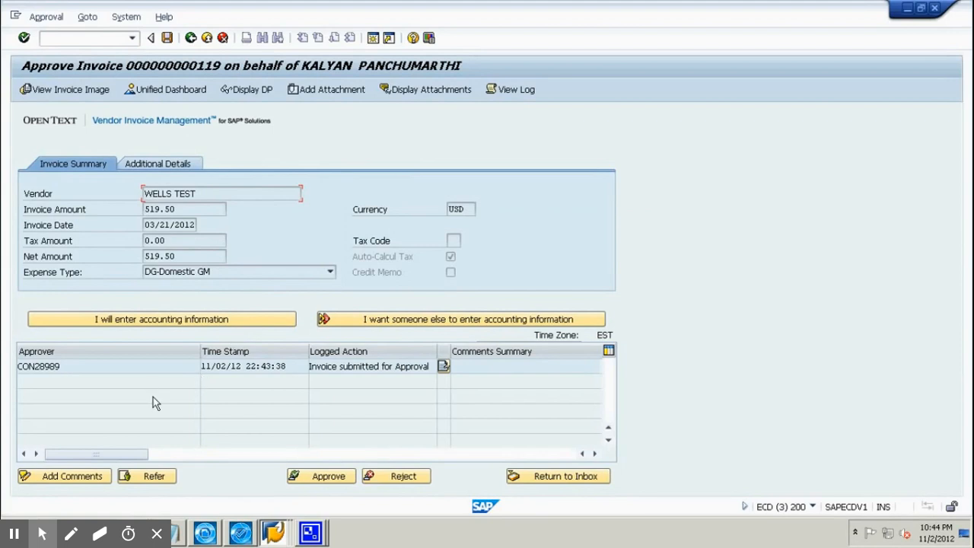
left_click(207, 320)
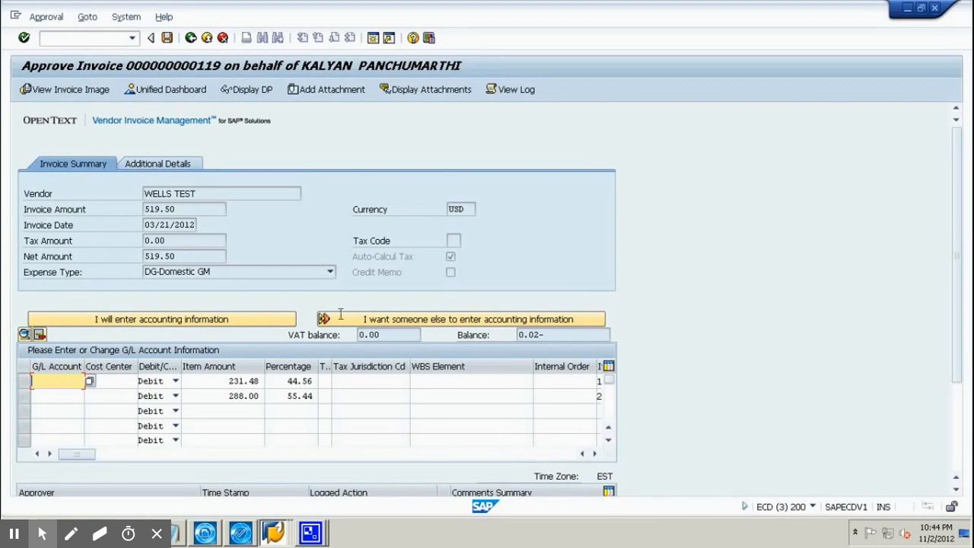
Assign the second test user as coder via a last-name search for 'test', and save.
left_click(379, 320)
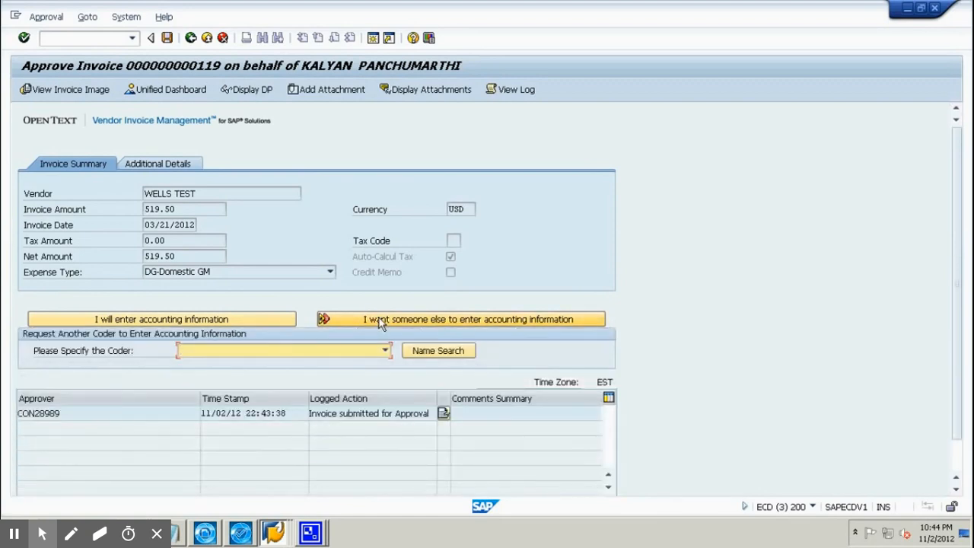
left_click(265, 351)
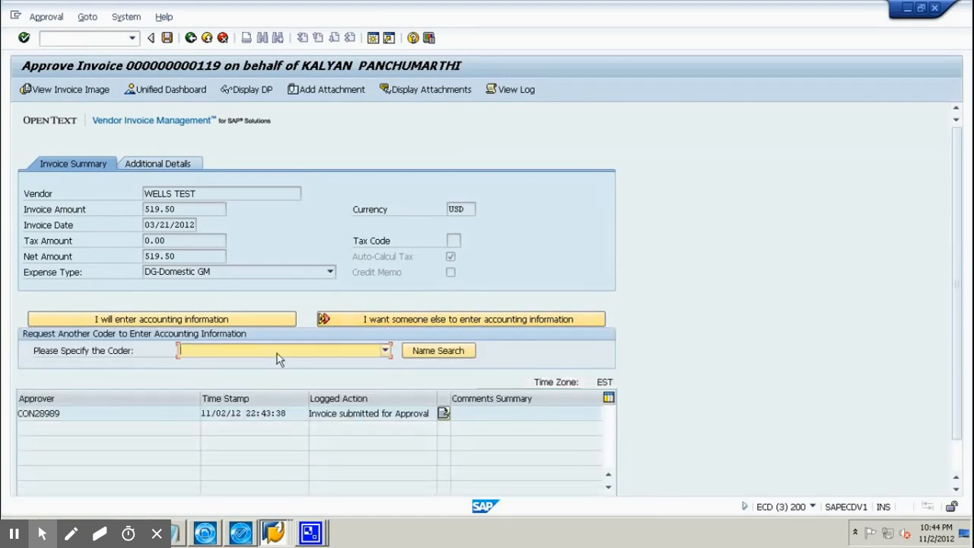
left_click(432, 354)
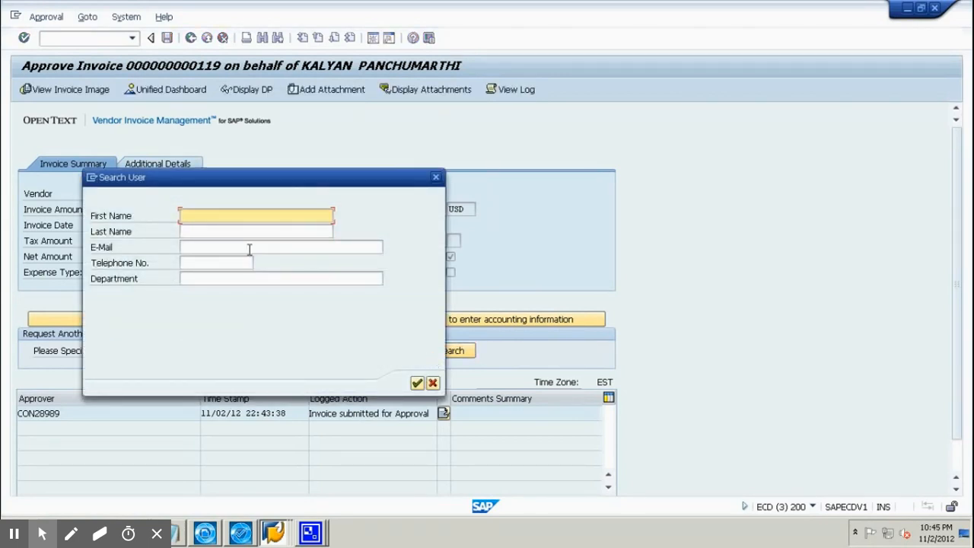
left_click(242, 231)
type("test")
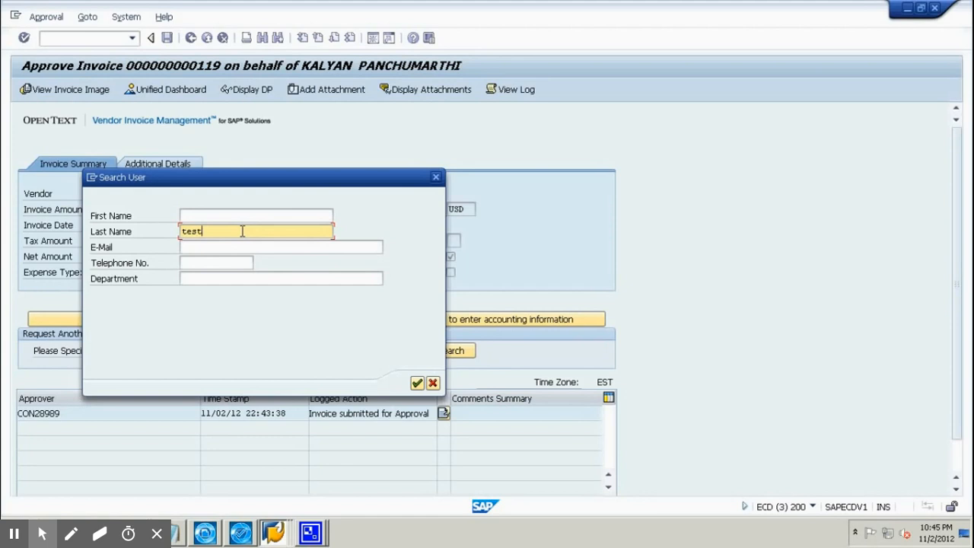
key("Return")
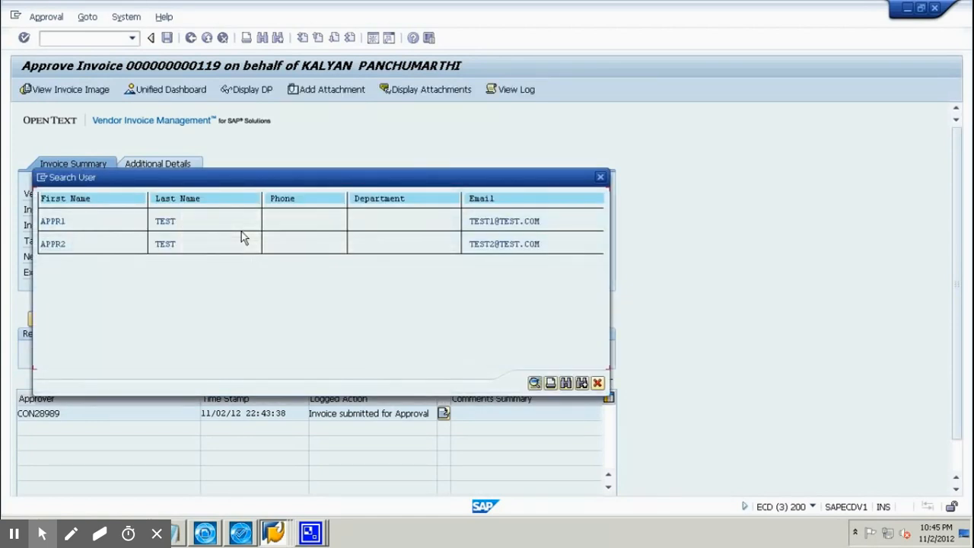
double_click(79, 250)
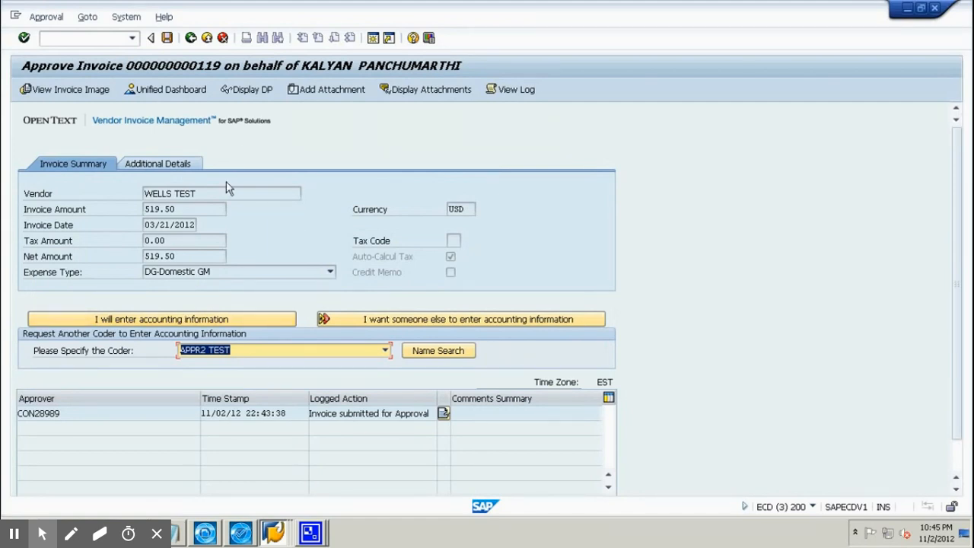
left_click(167, 38)
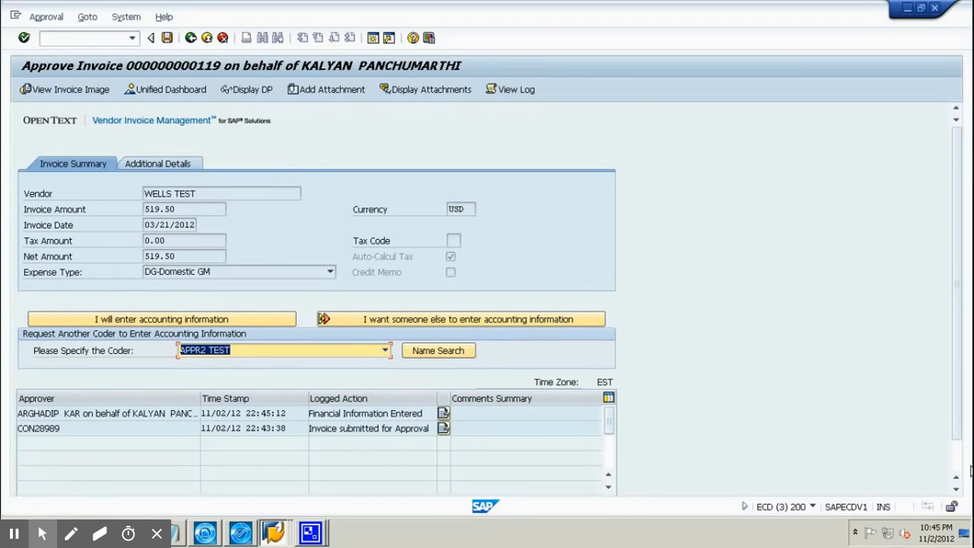
scroll(961, 466, "down", 1)
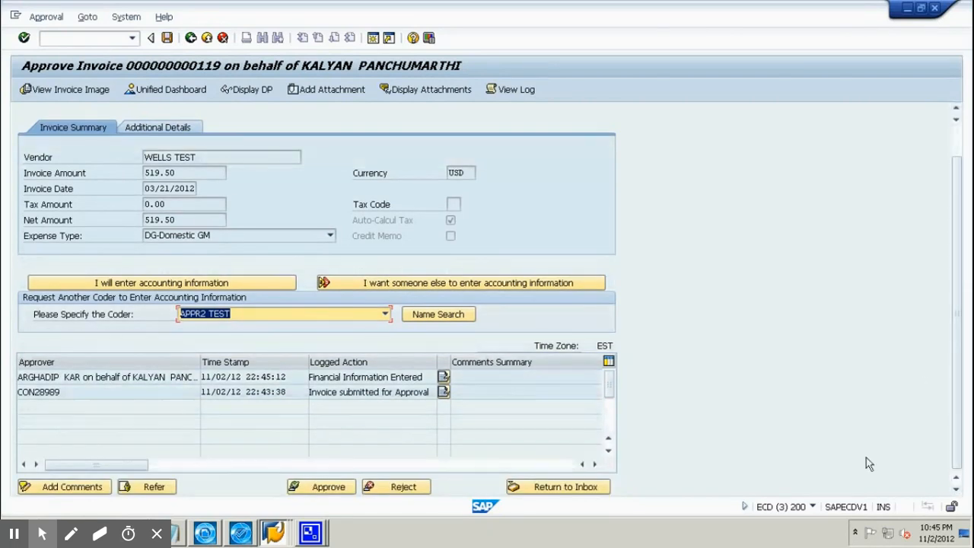
Approve invoice 119 with the comment 'Please do the coding'.
left_click(329, 488)
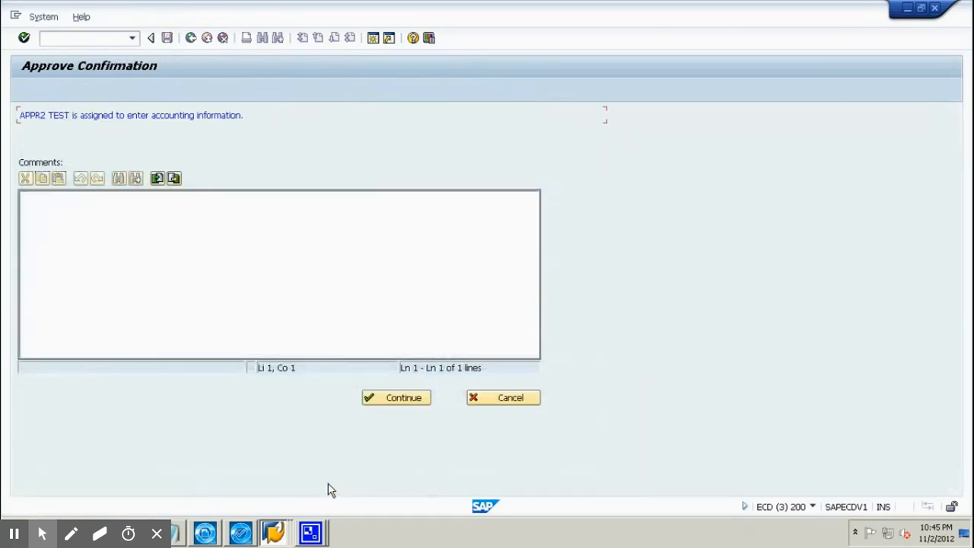
left_click(288, 269)
type("Please ")
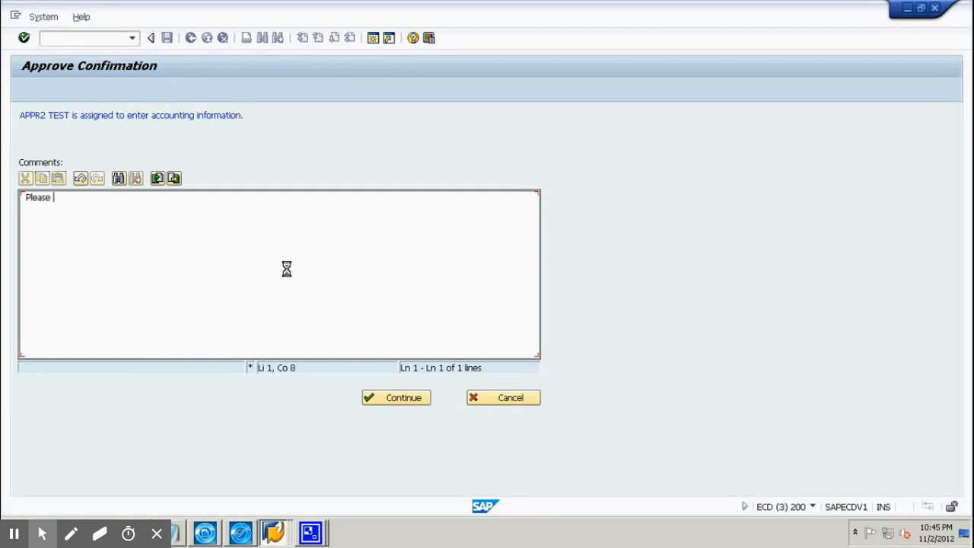
type("do the coding")
left_click(395, 399)
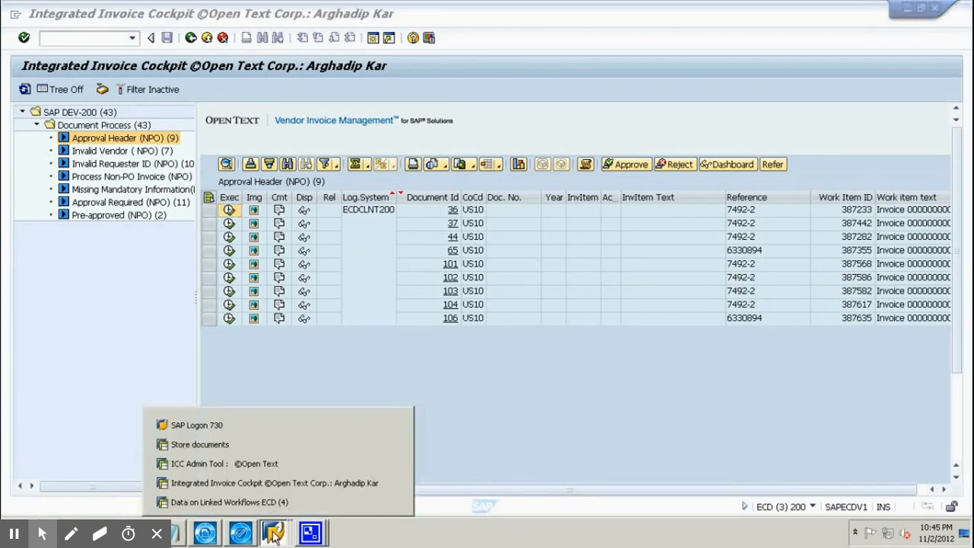
Log on to SAPECDV1 client 200 as the test user with its password.
left_click(274, 533)
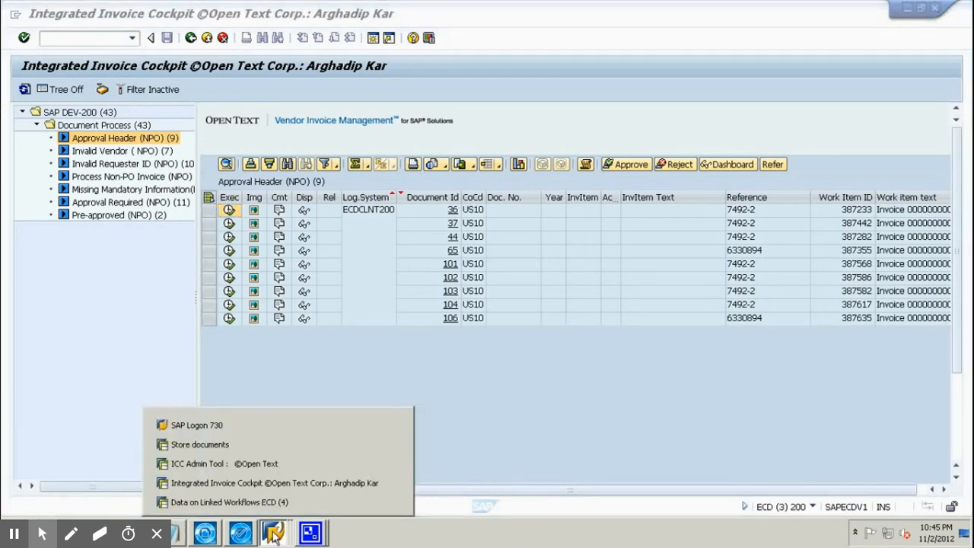
left_click(217, 426)
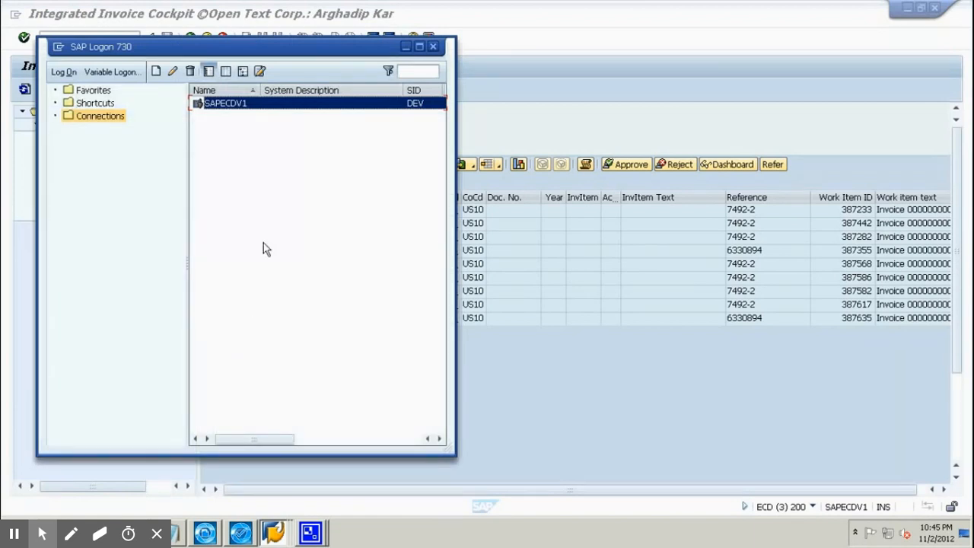
double_click(255, 110)
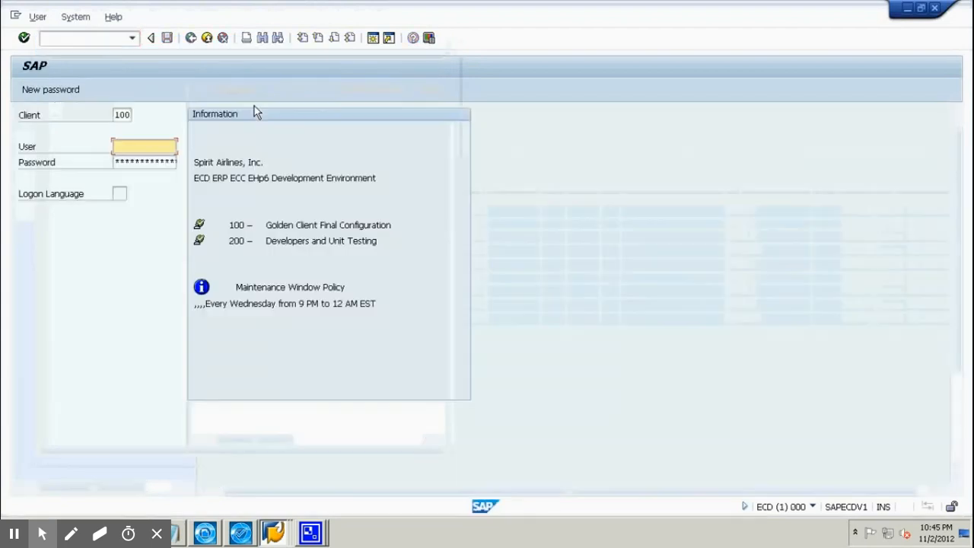
left_click(122, 114)
type("200")
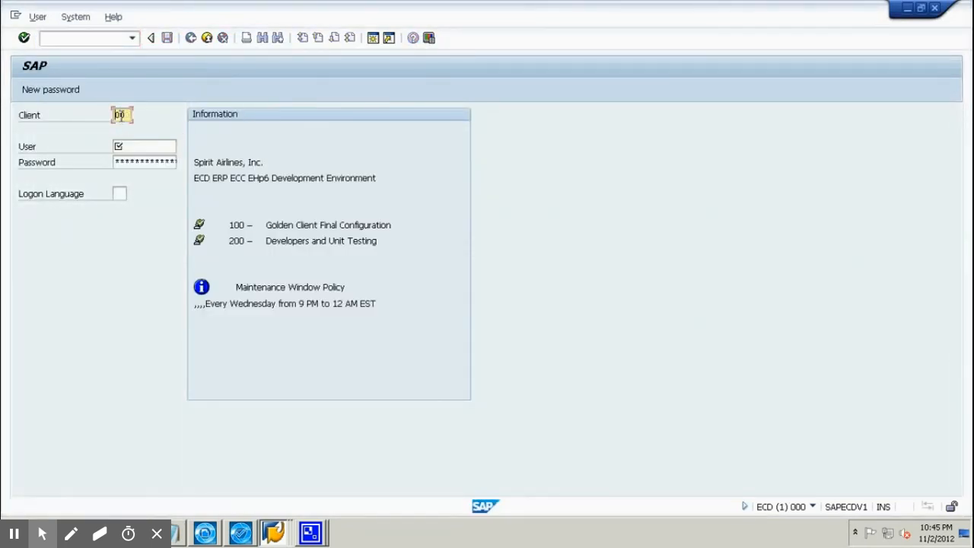
left_click(129, 146)
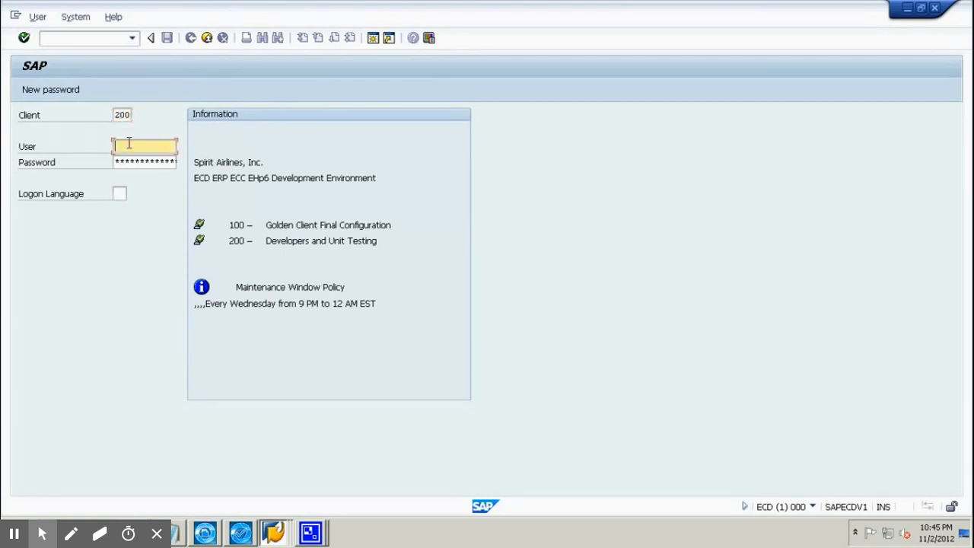
left_click(130, 146)
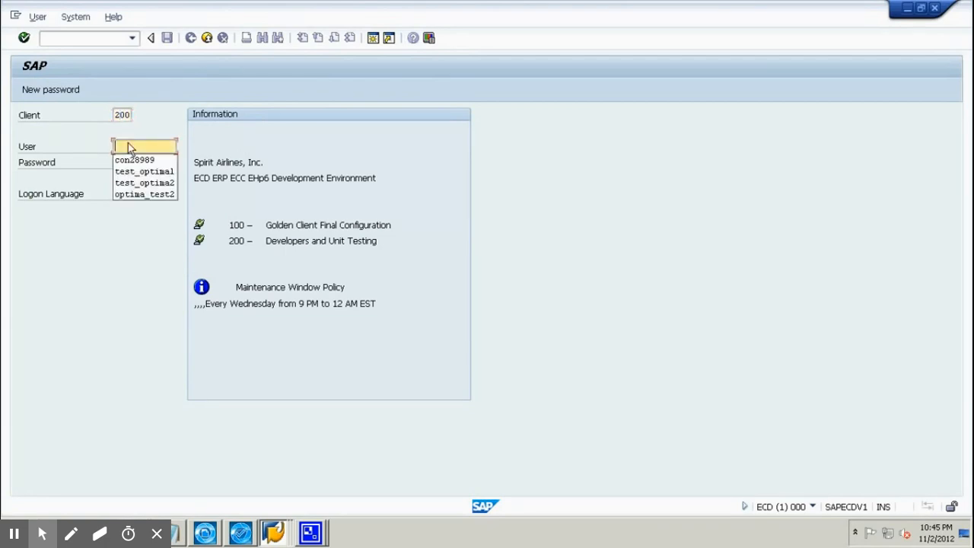
left_click(155, 185)
left_click(162, 162)
type("**")
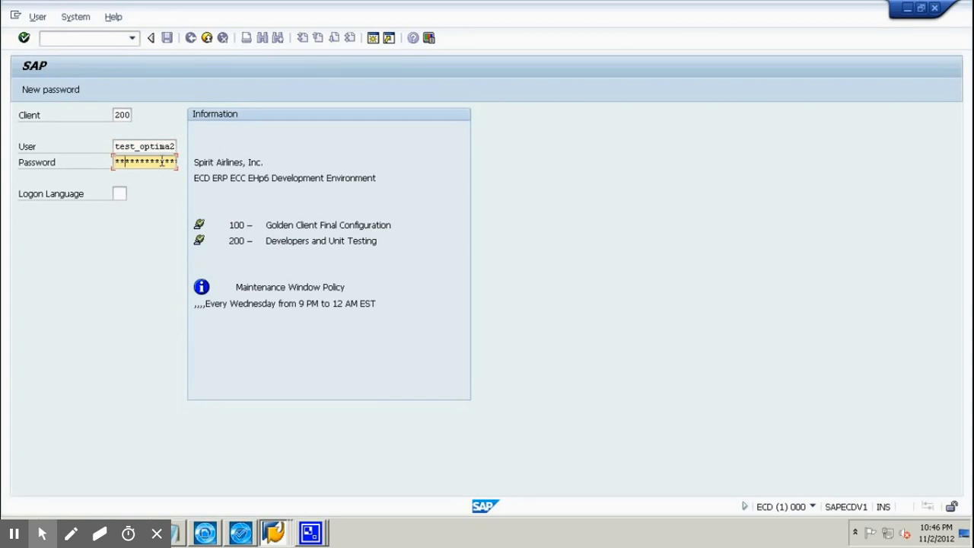
type("***")
key("Return")
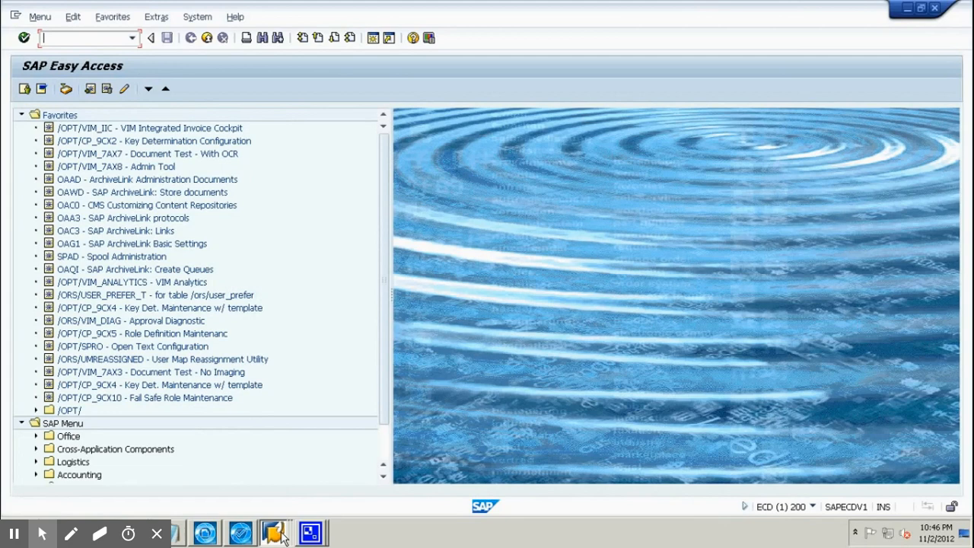
Review invoice 119's linked workflows showing the approval step Ready, then return to Easy Access with /n.
mouse_move(280, 535)
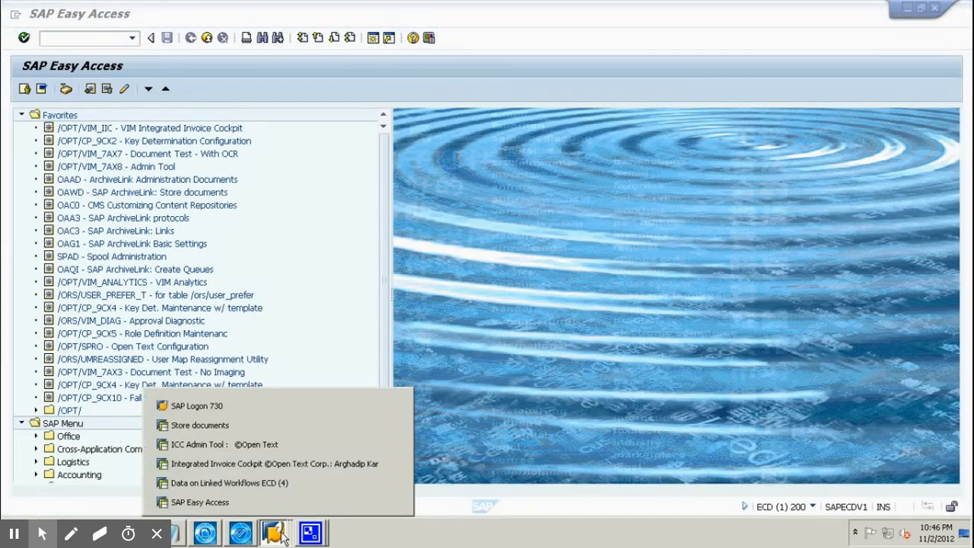
left_click(291, 488)
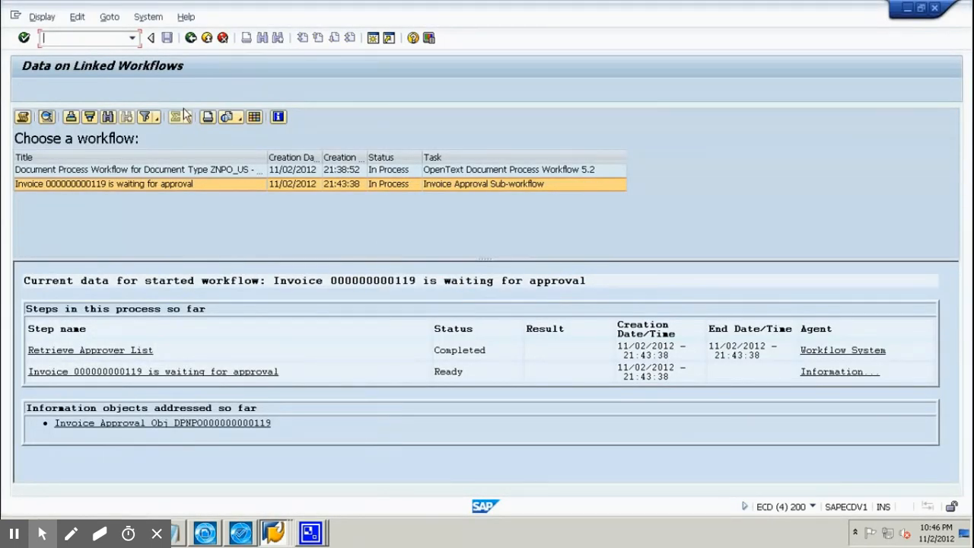
left_click(133, 38)
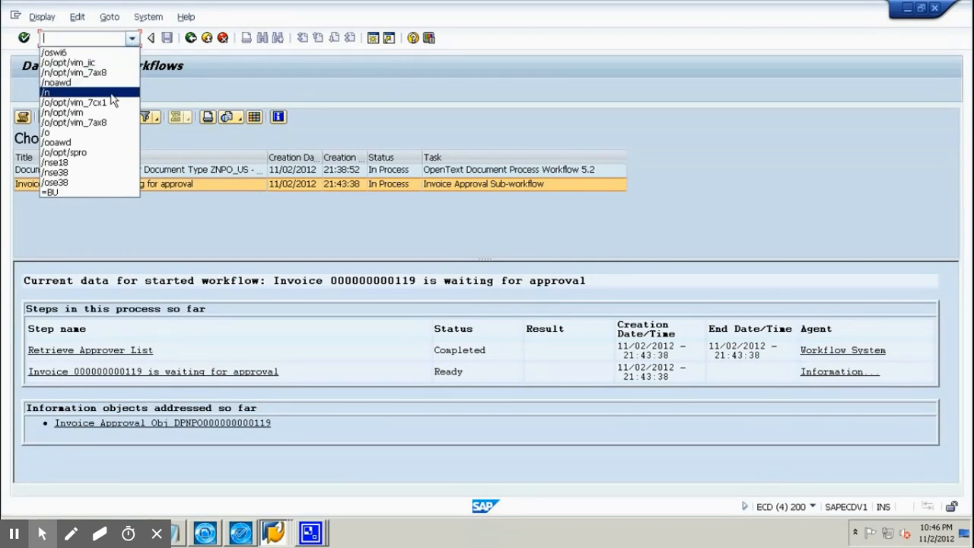
left_click(175, 81)
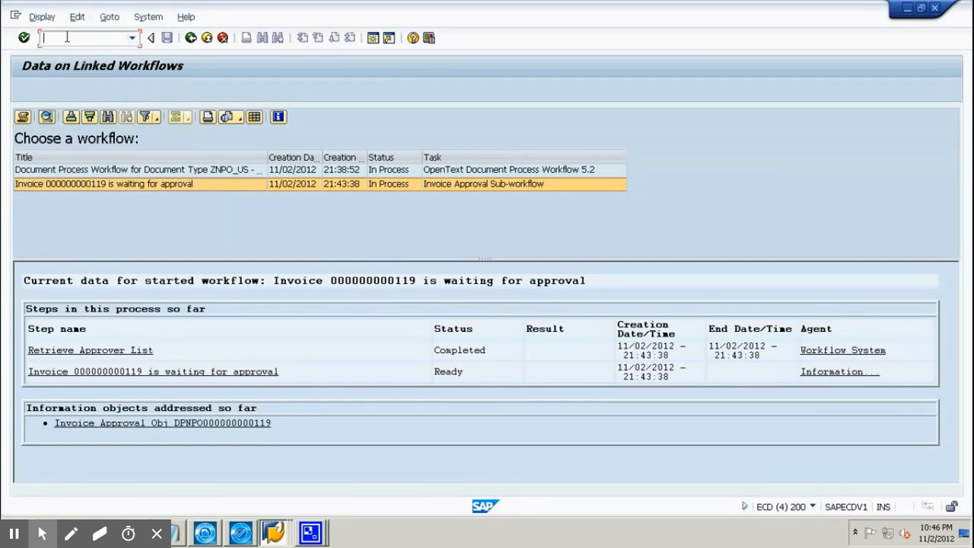
type("/n")
key("Return")
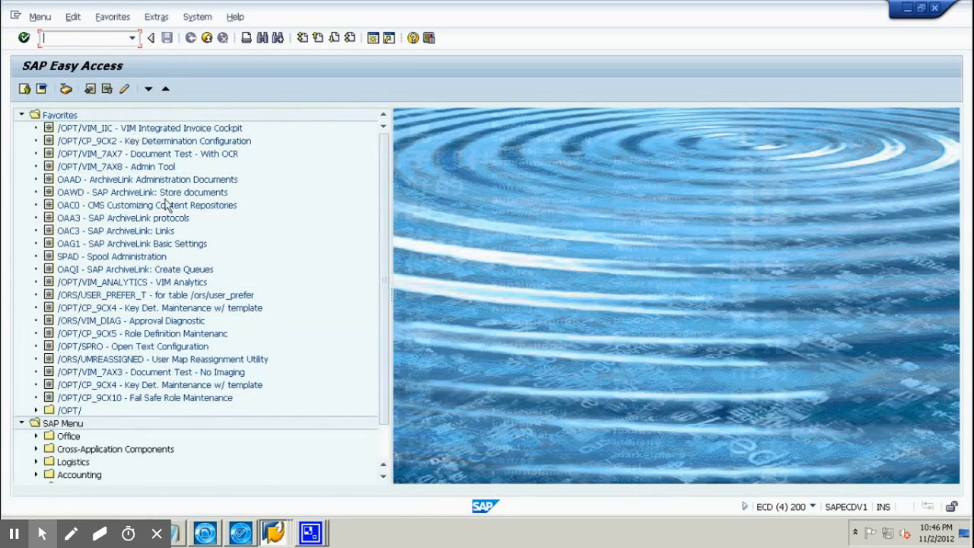
Launch the /OPT/VIM_ANALYTICS favorite and enter 119 as the Document Processing Number.
double_click(174, 283)
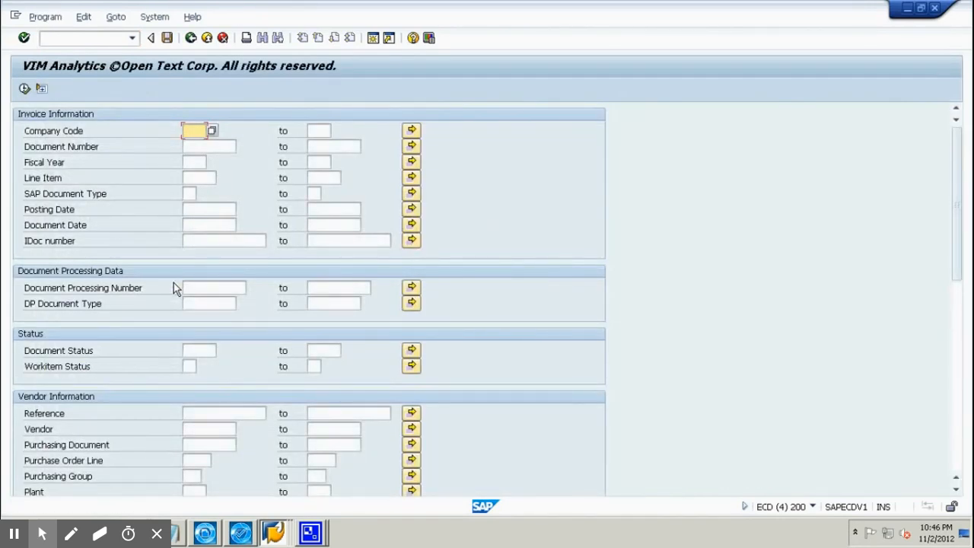
left_click(199, 289)
left_click(200, 291)
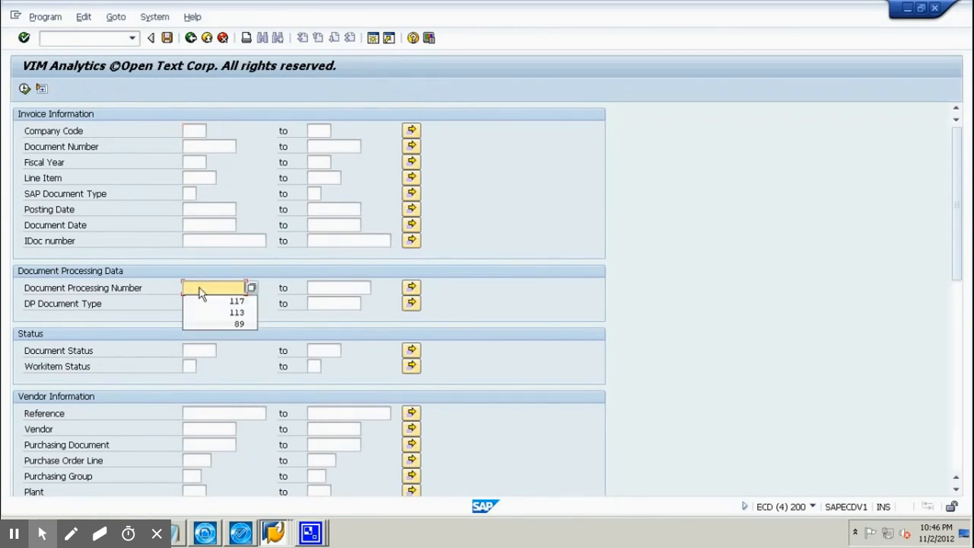
type("119")
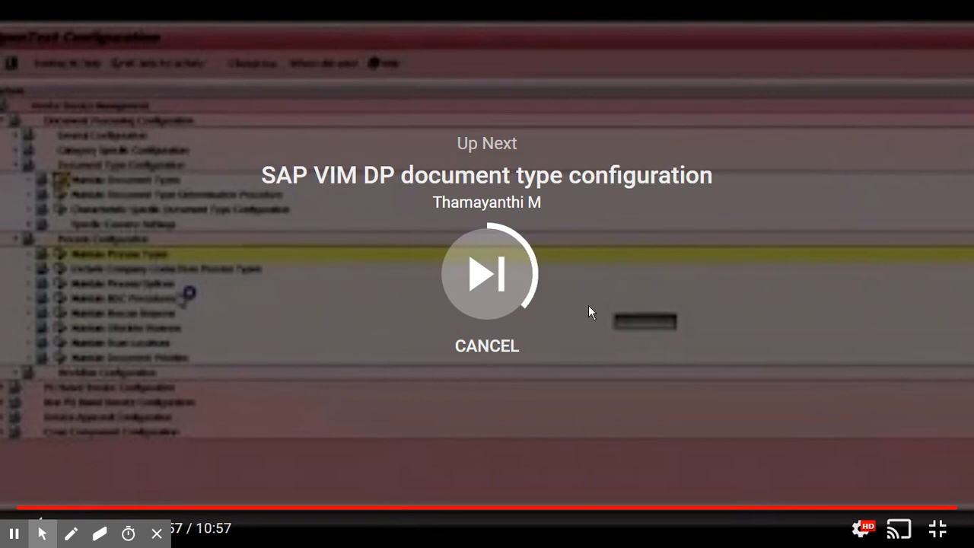
Cancel the Up Next autoplay on the finished VIM video and exit fullscreen to the Chrome window.
left_click(502, 352)
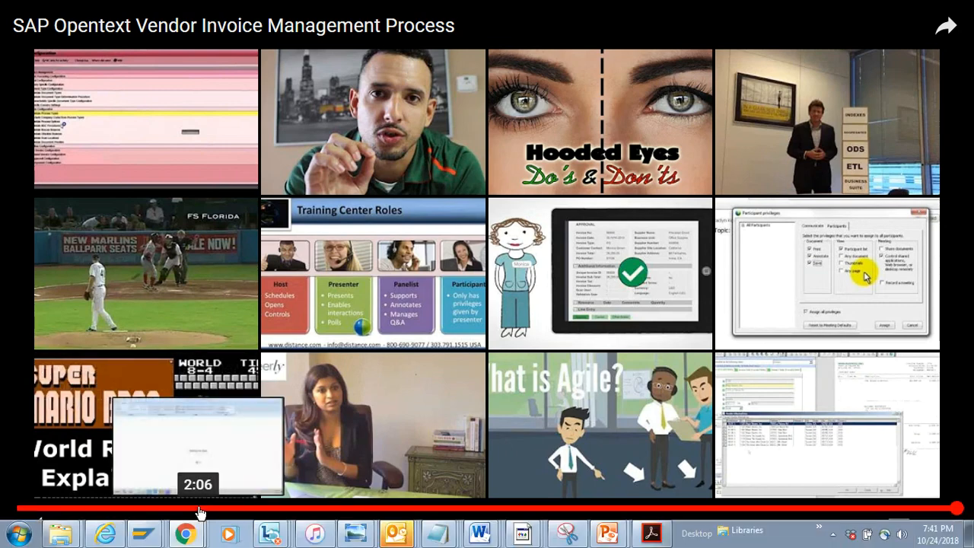
key("Escape")
mouse_move(206, 518)
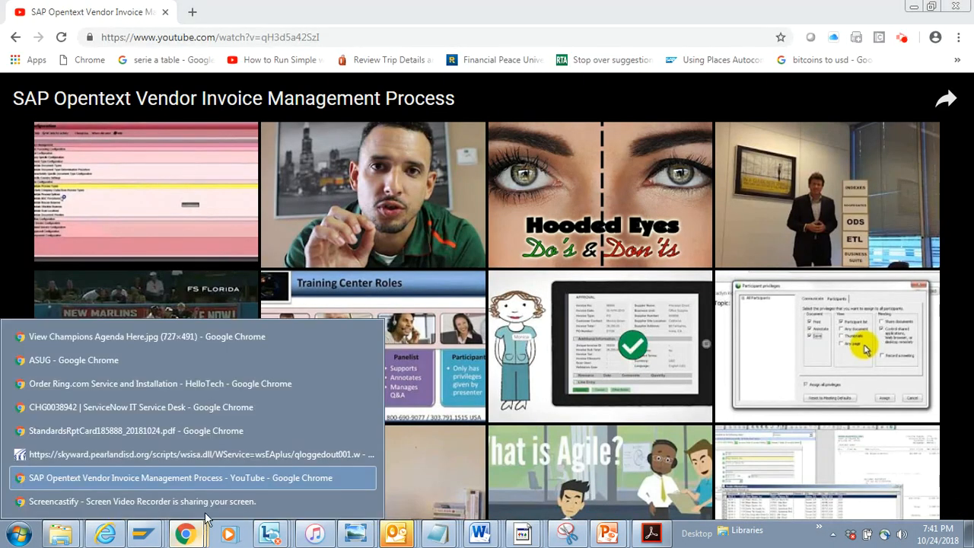